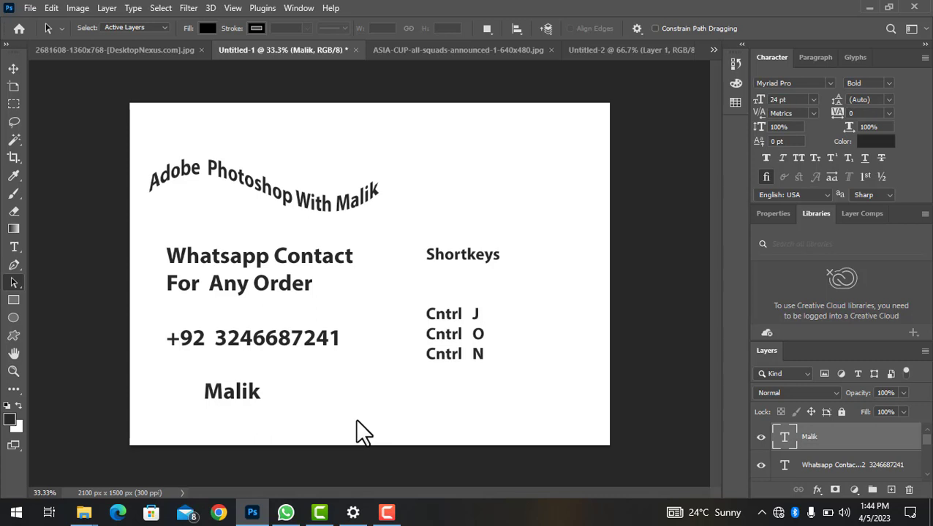
Examine the available workspace presets, with the Untitled-2 document brought up.
key("F10")
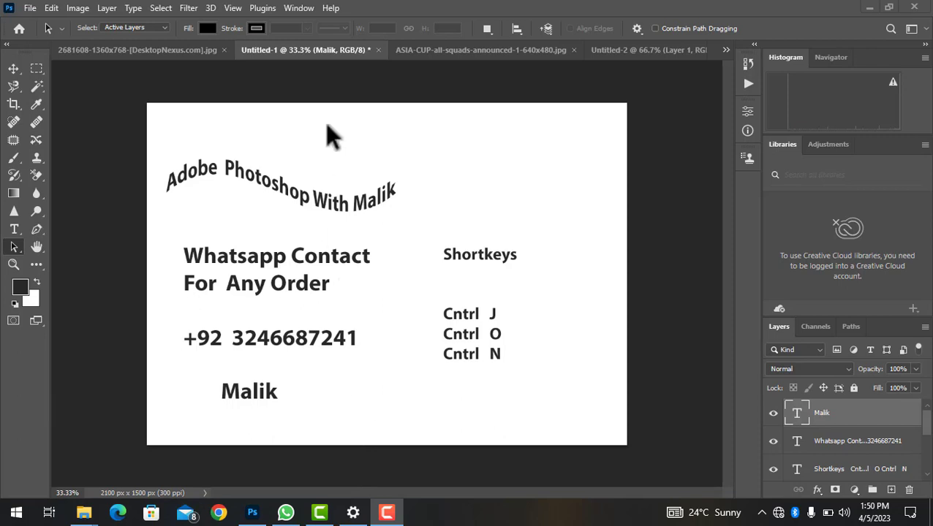
left_click(300, 8)
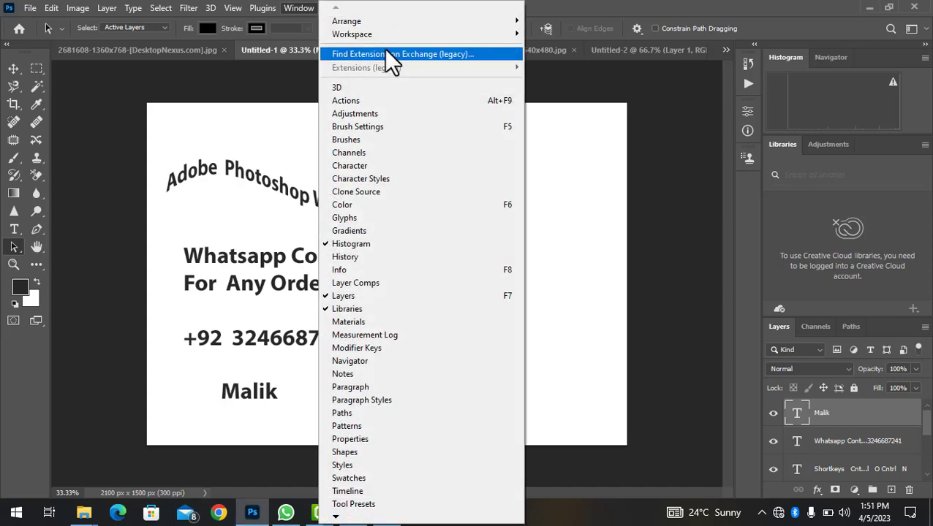
mouse_move(395, 45)
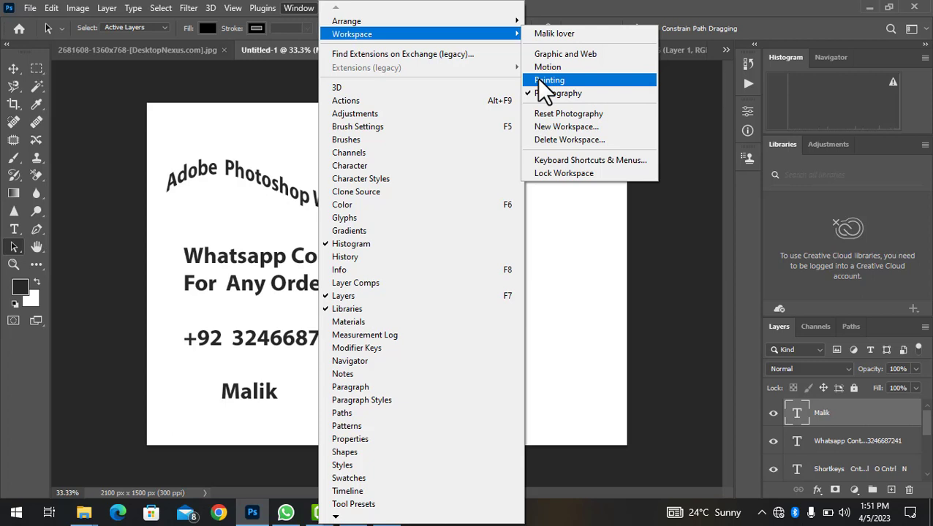
left_click(628, 239)
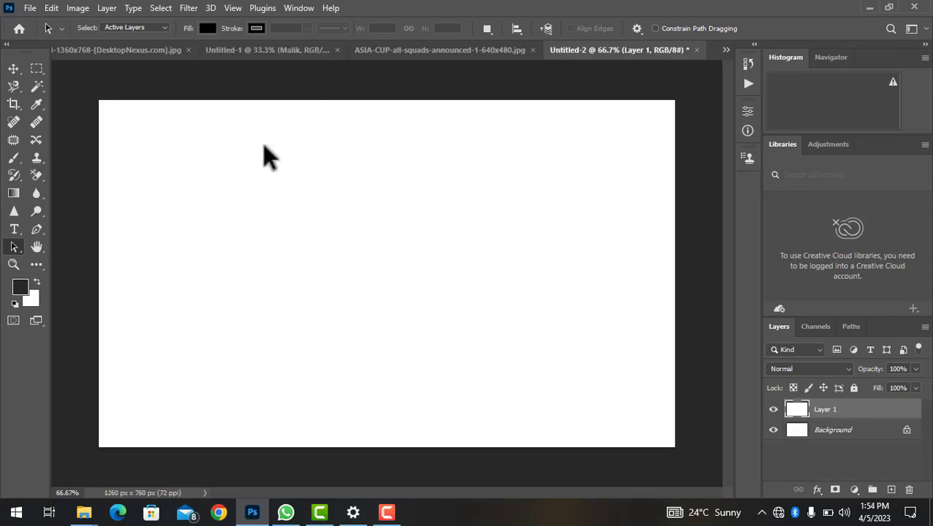
left_click(297, 3)
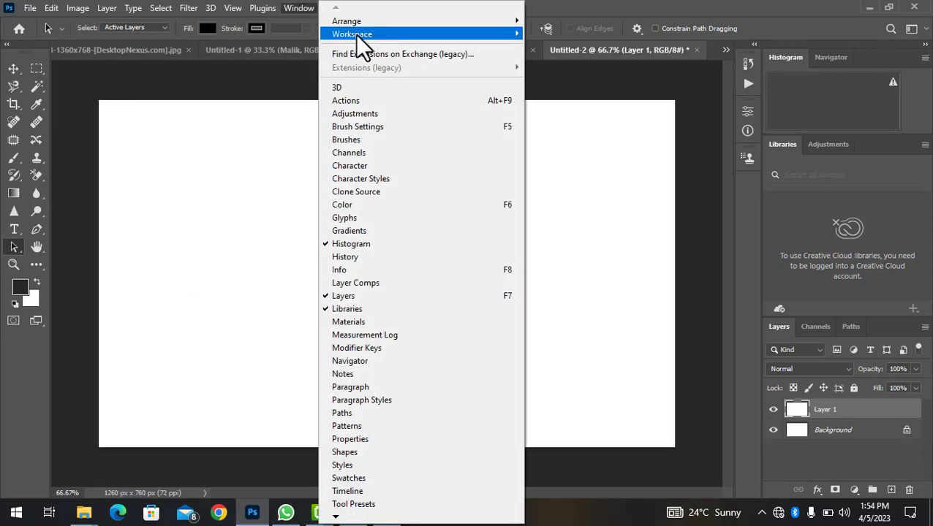
mouse_move(356, 37)
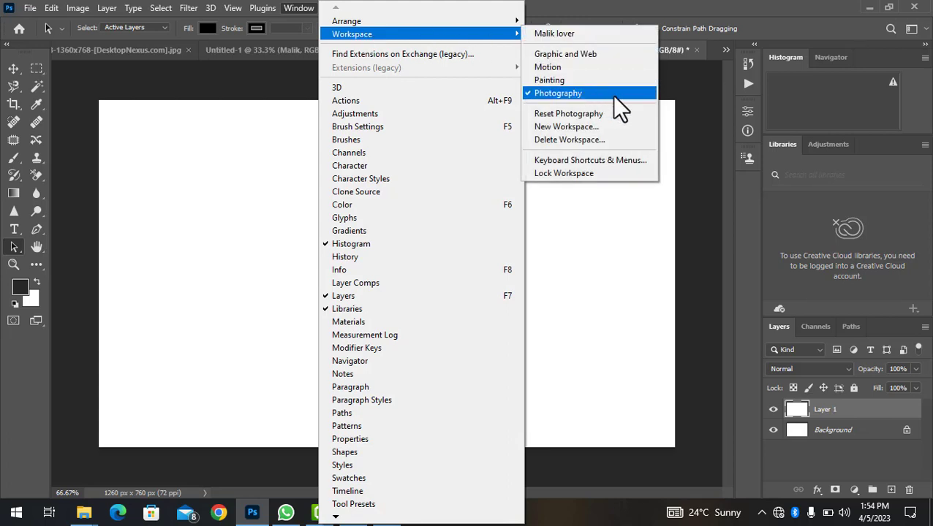
left_click(145, 301)
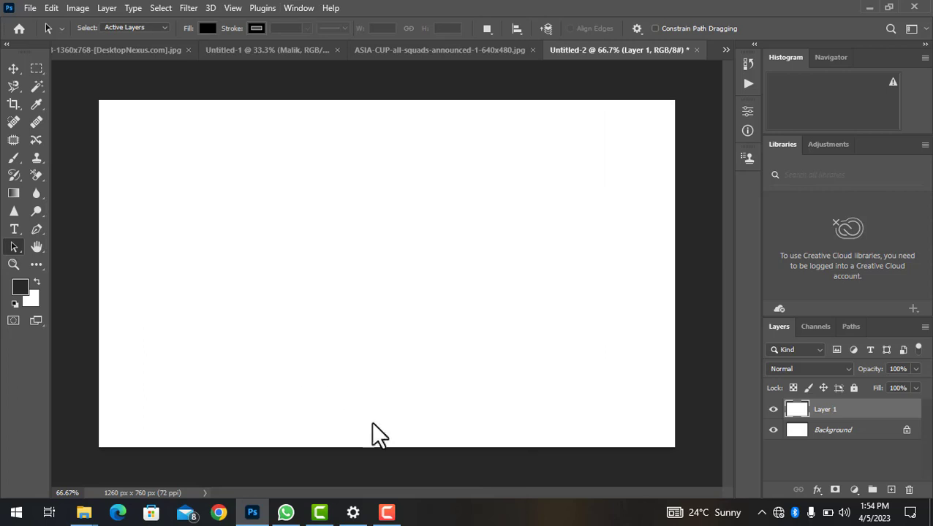
key("F10")
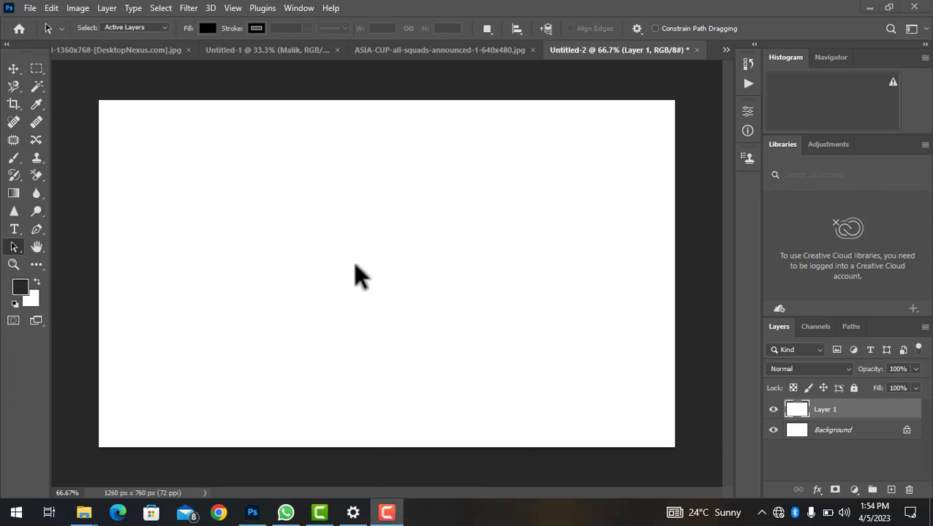
Switch the workspace to Painting and back to Photography.
left_click(299, 8)
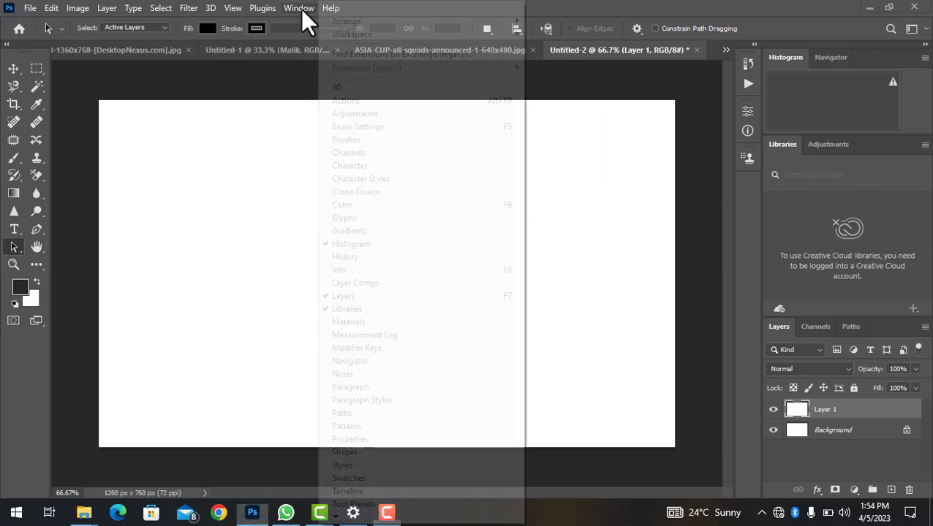
mouse_move(342, 32)
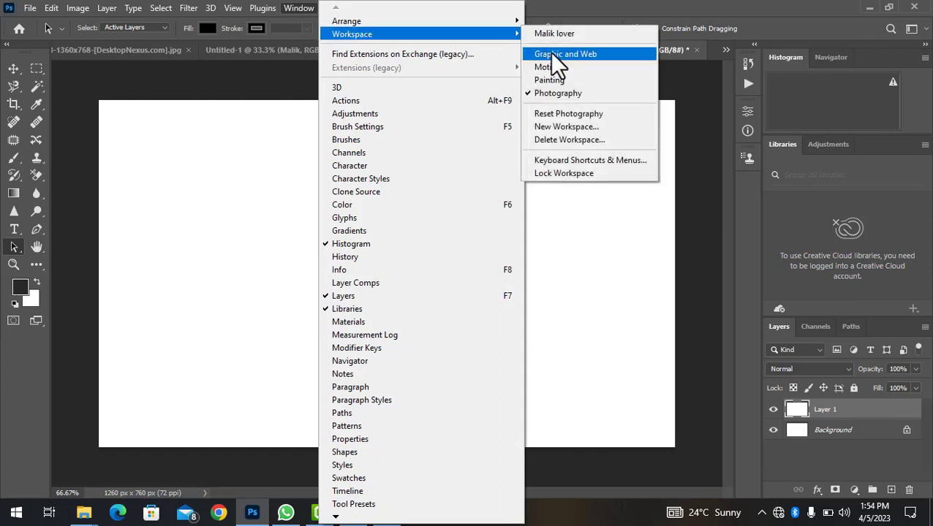
left_click(559, 79)
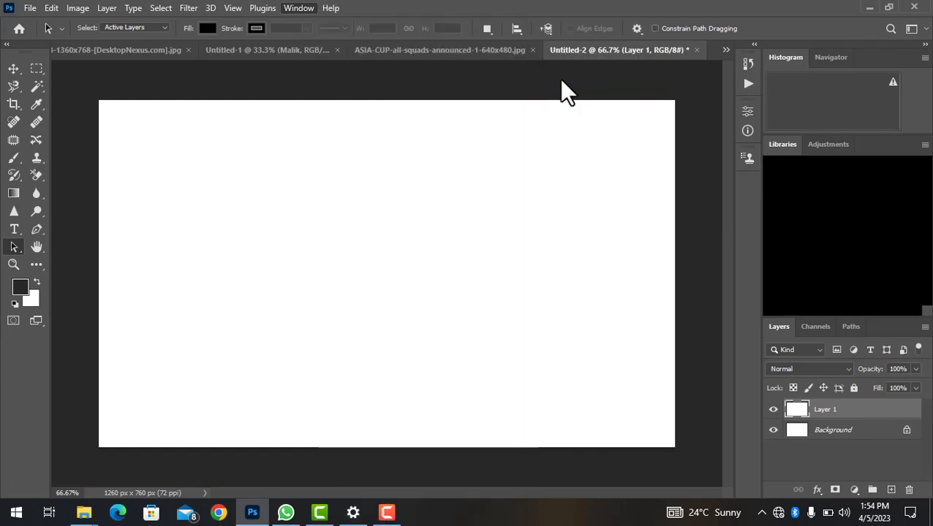
left_click(299, 9)
mouse_move(505, 34)
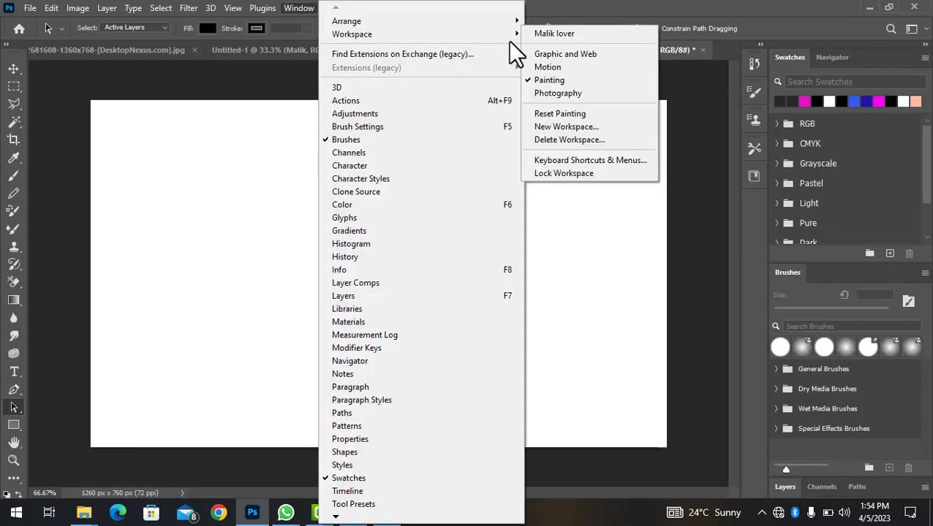
left_click(573, 89)
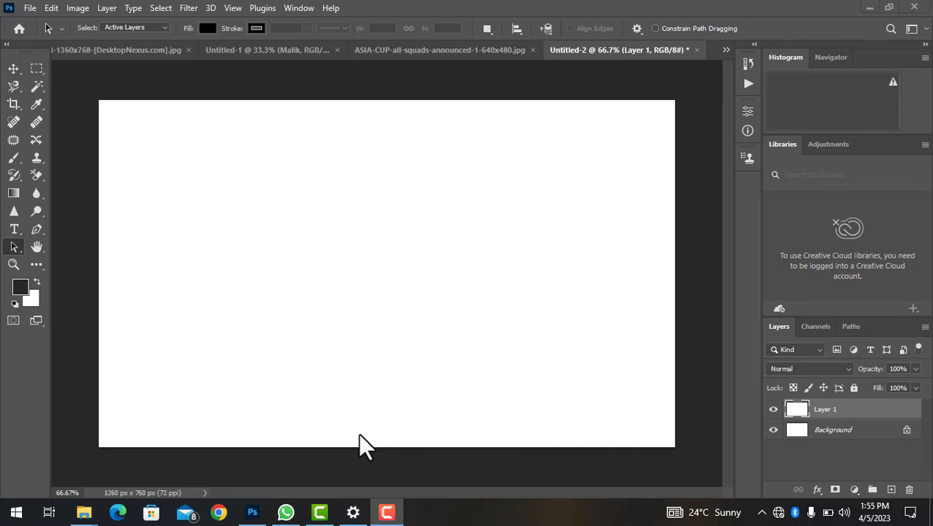
View the ASIA-CUP squads image and return to the Untitled-2 document.
left_click(469, 57)
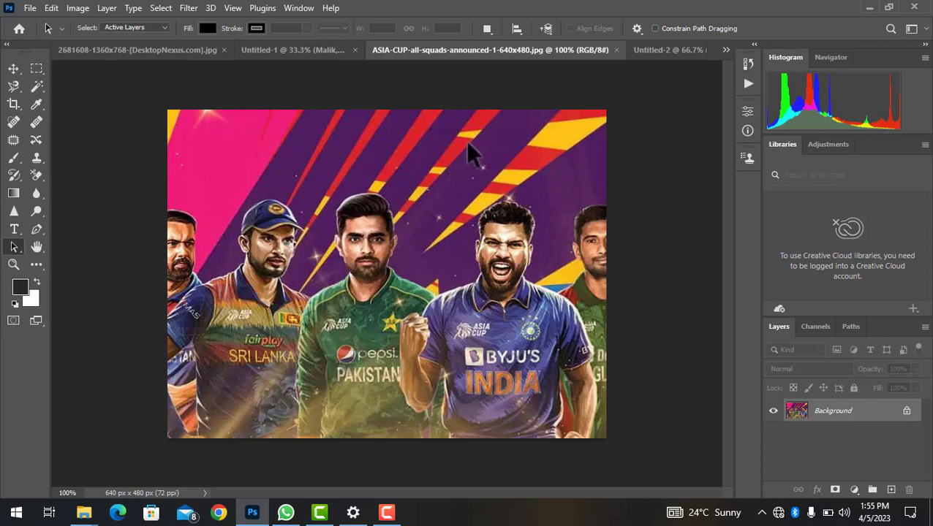
key("F10")
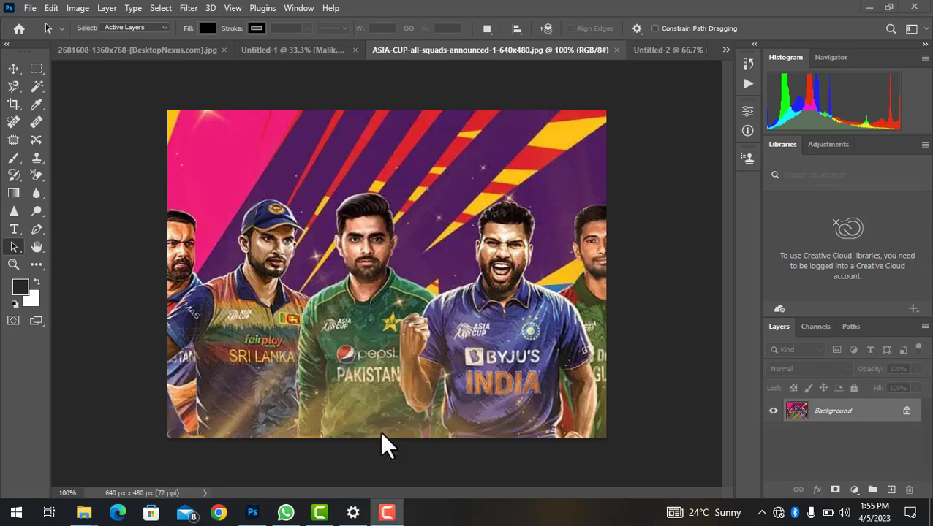
left_click(687, 51)
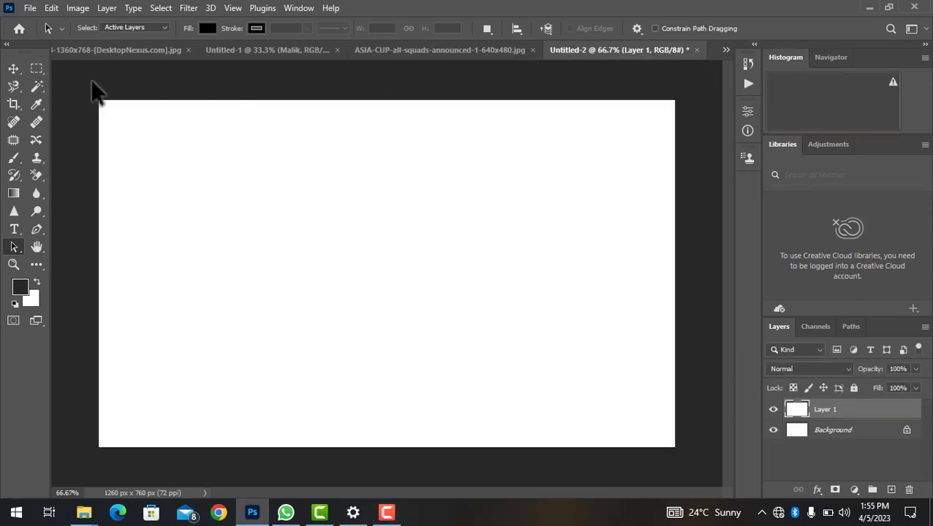
Collapse the toolbar to a single column and expand it back to two columns.
left_click(7, 45)
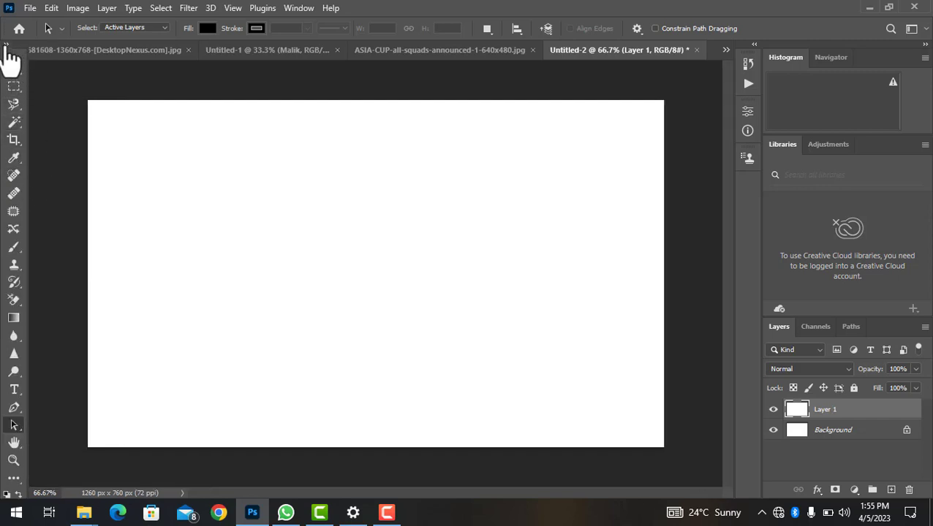
left_click(6, 46)
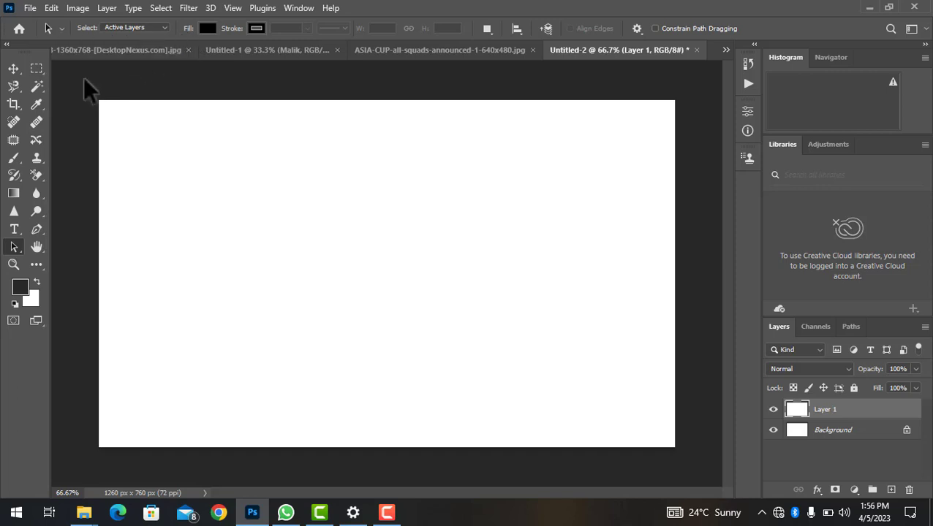
Try the Magic Wand and Spot Healing Brush tools, and finish with the Move tool active.
left_click(37, 86)
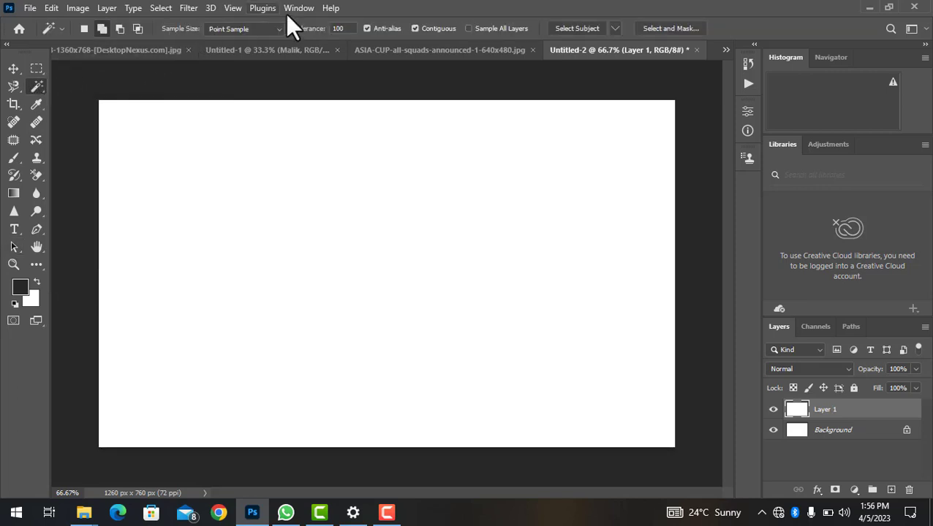
left_click(14, 123)
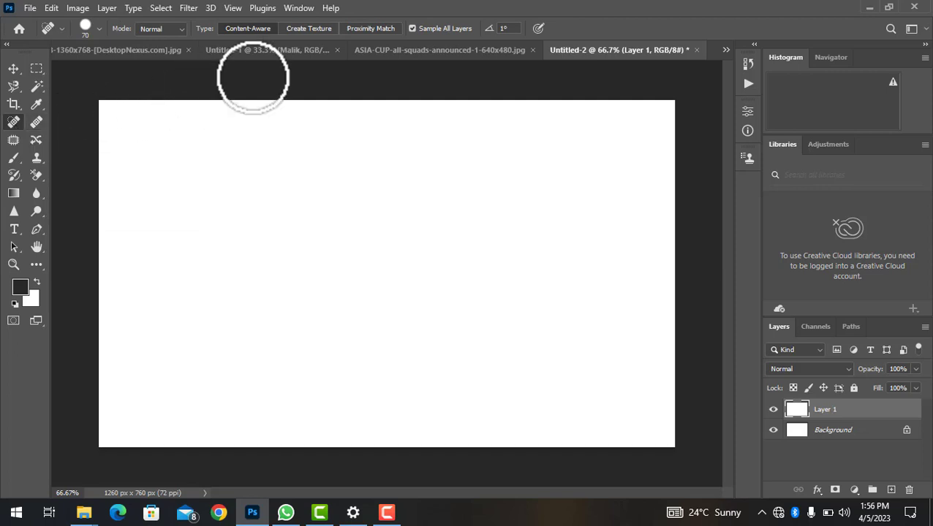
left_click(13, 70)
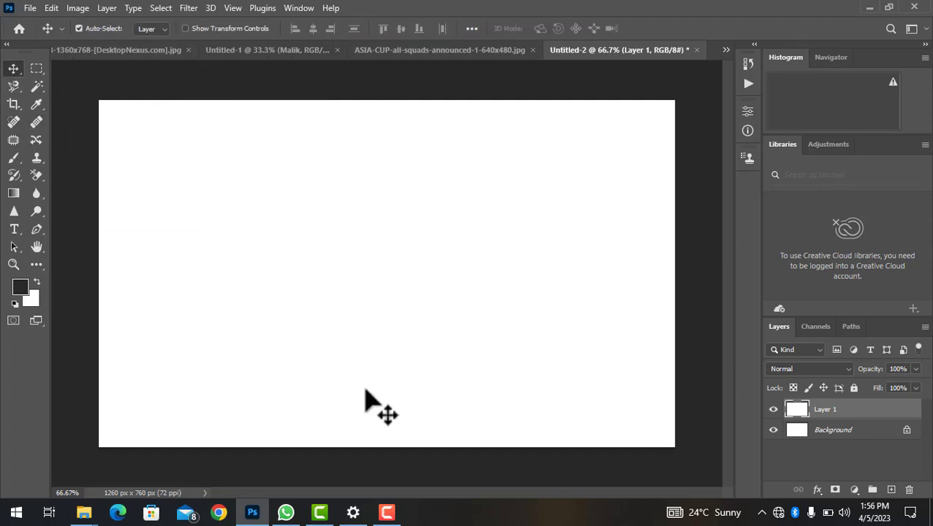
key("F10")
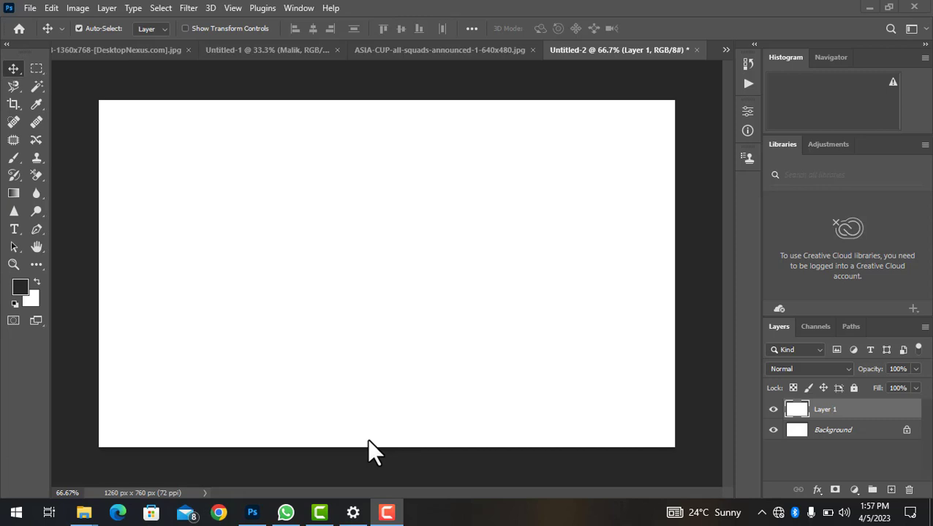
left_click(684, 82)
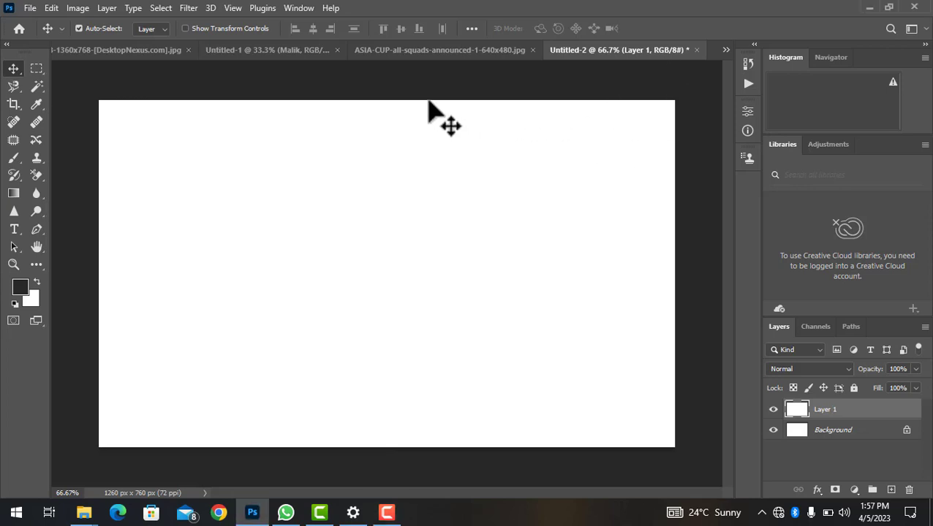
left_click_drag(406, 83, 516, 450)
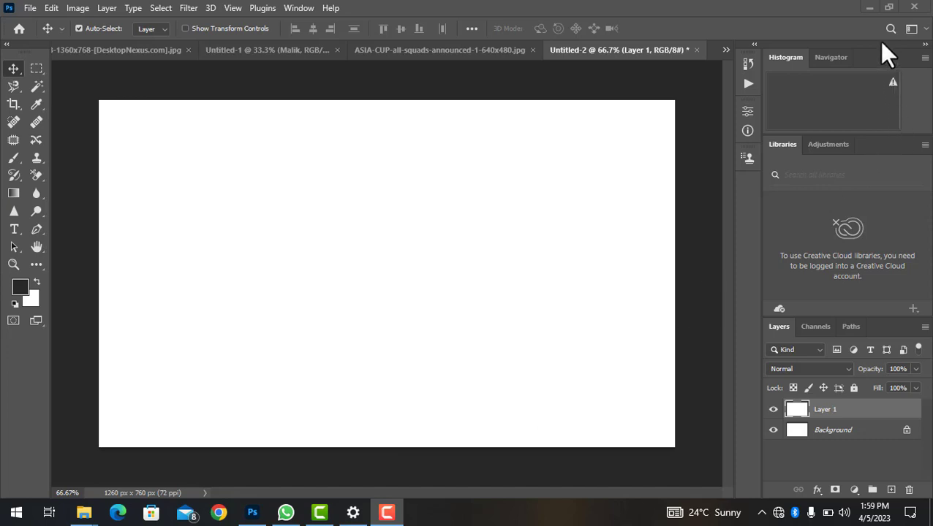
Undock the Histogram, Tools, Layers and Libraries panels so they float over the canvas.
left_click_drag(880, 57, 490, 219)
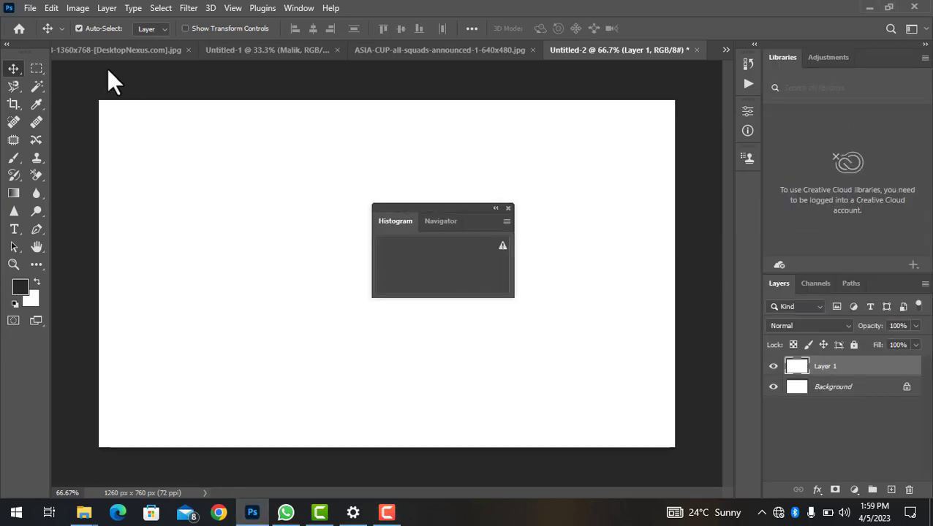
left_click_drag(21, 55, 200, 150)
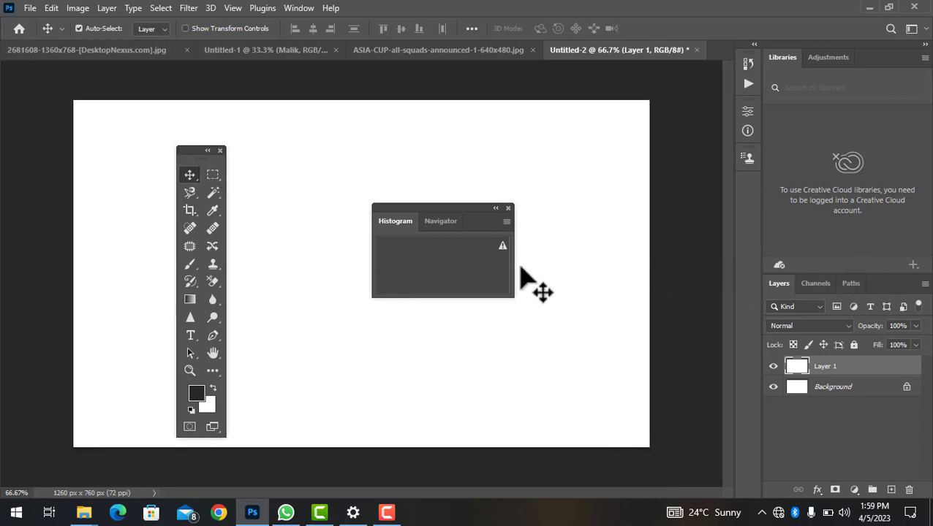
left_click_drag(874, 281, 642, 281)
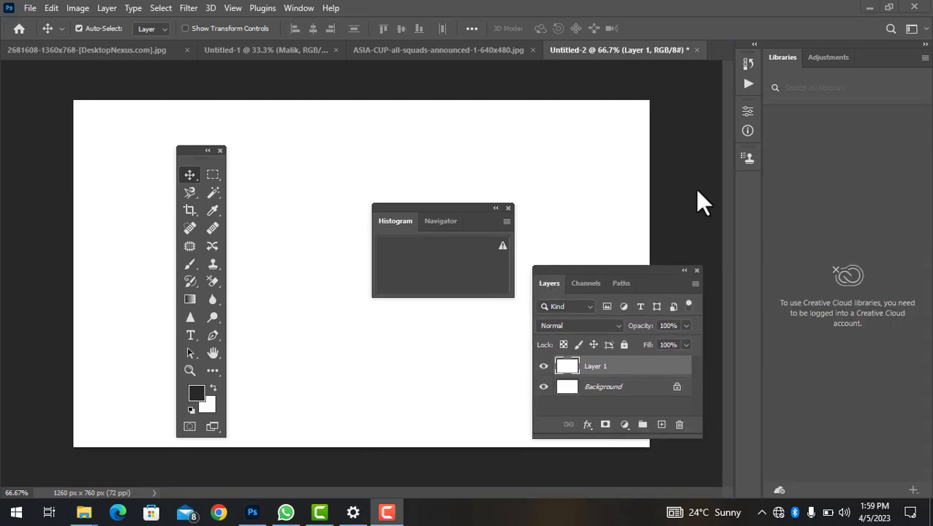
left_click_drag(875, 57, 375, 155)
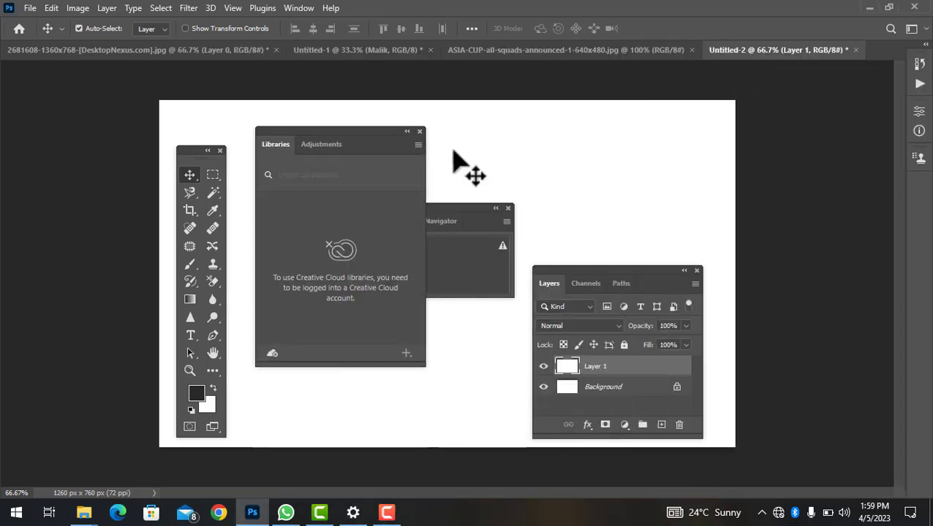
Close the floating Libraries, Tools, Histogram and Layers panels.
left_click(418, 131)
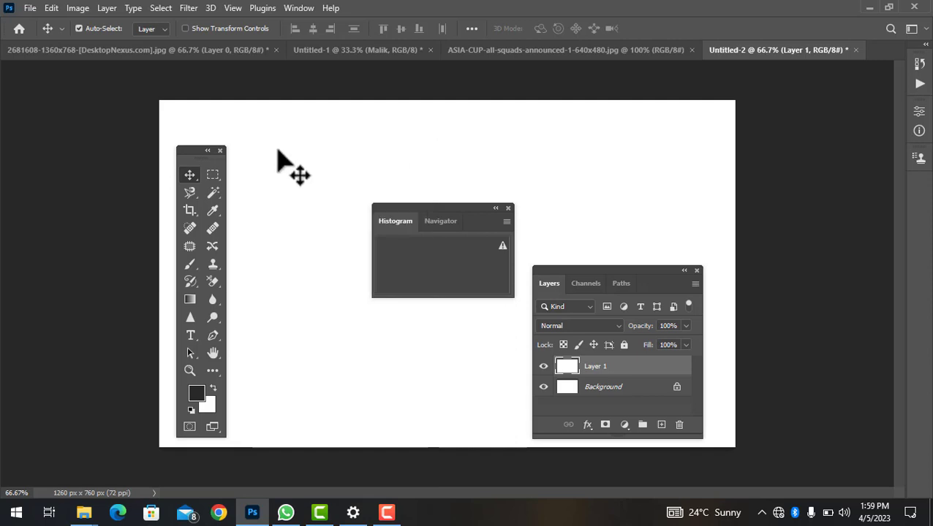
left_click(219, 151)
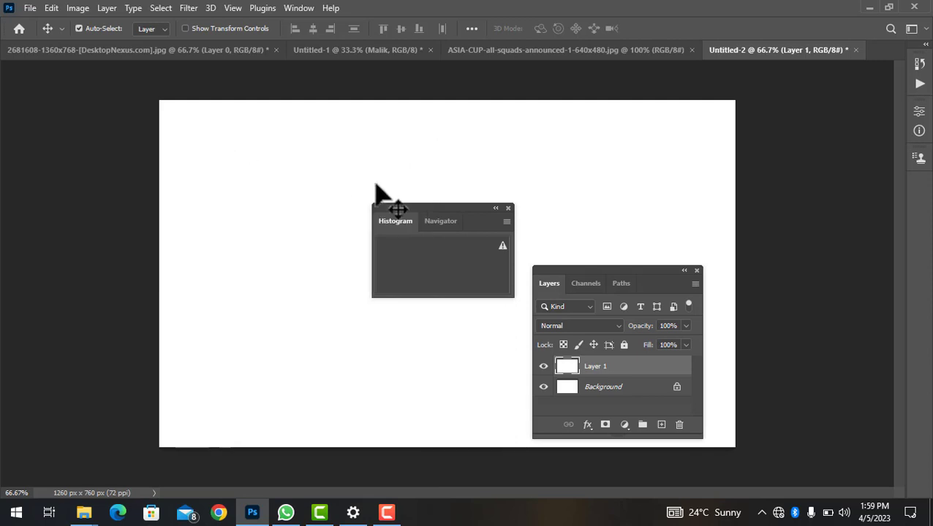
left_click(507, 207)
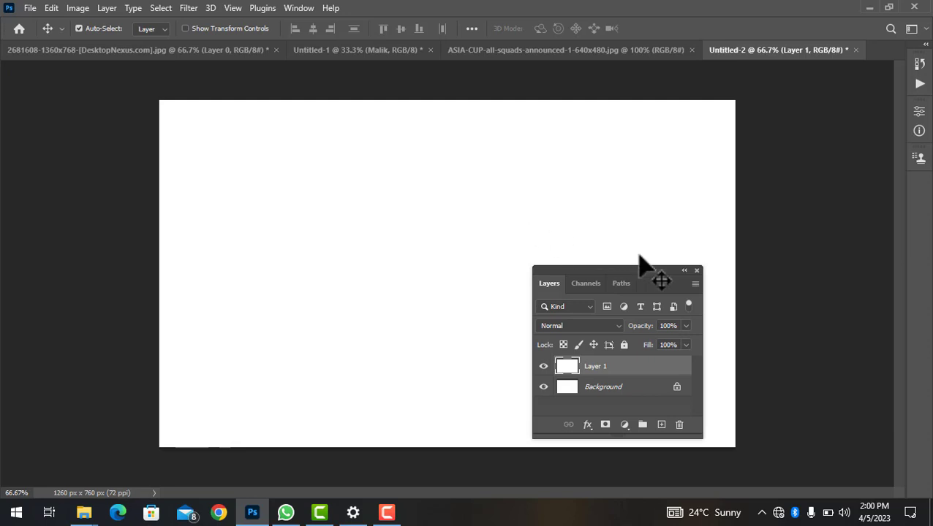
left_click(695, 271)
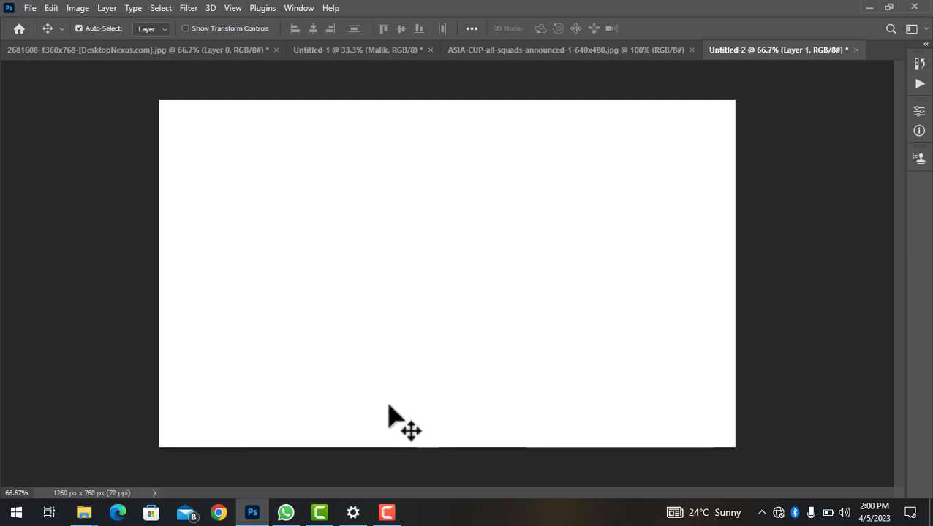
Reset the Photography workspace to restore its closed panels, and expand the toolbar to two columns.
key("F10")
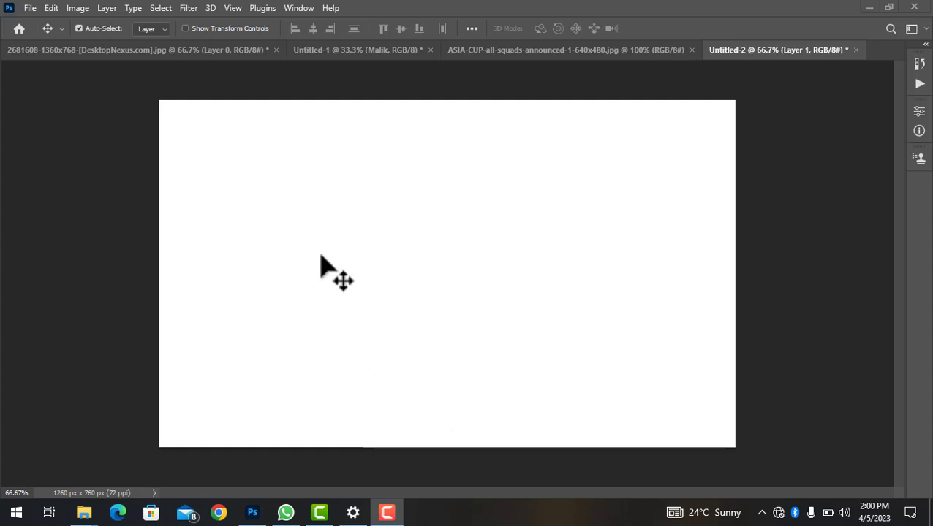
left_click(297, 5)
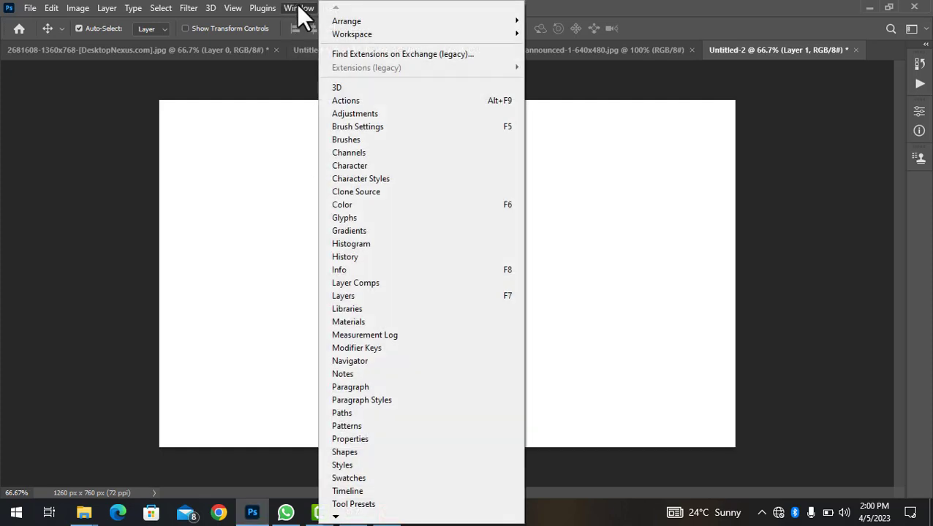
mouse_move(368, 34)
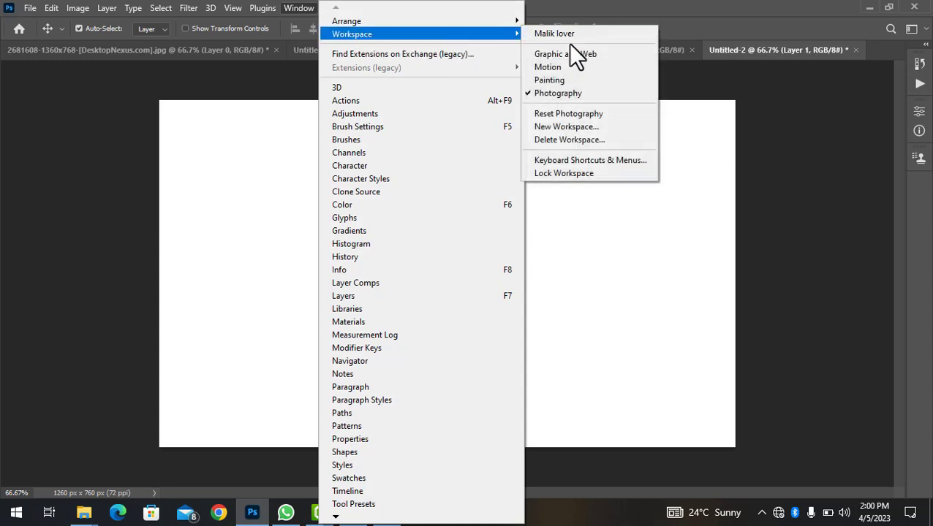
left_click(593, 117)
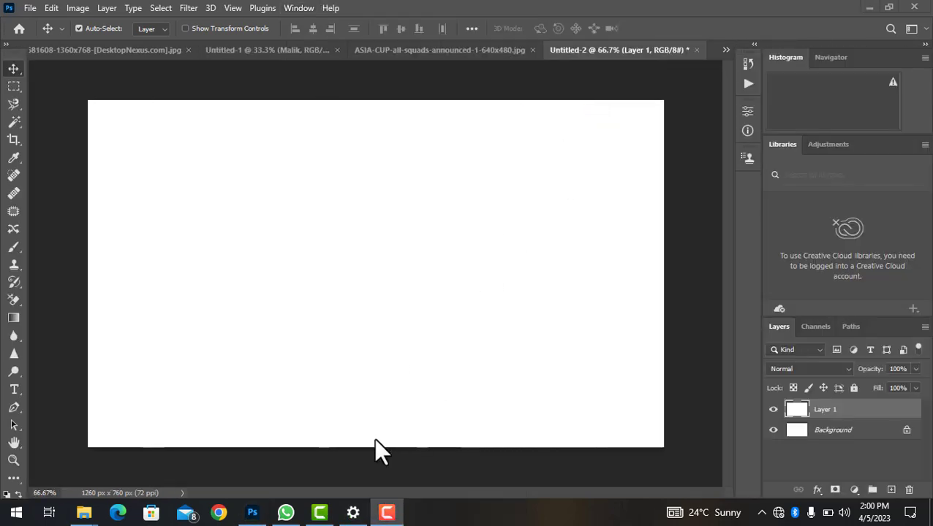
left_click(7, 45)
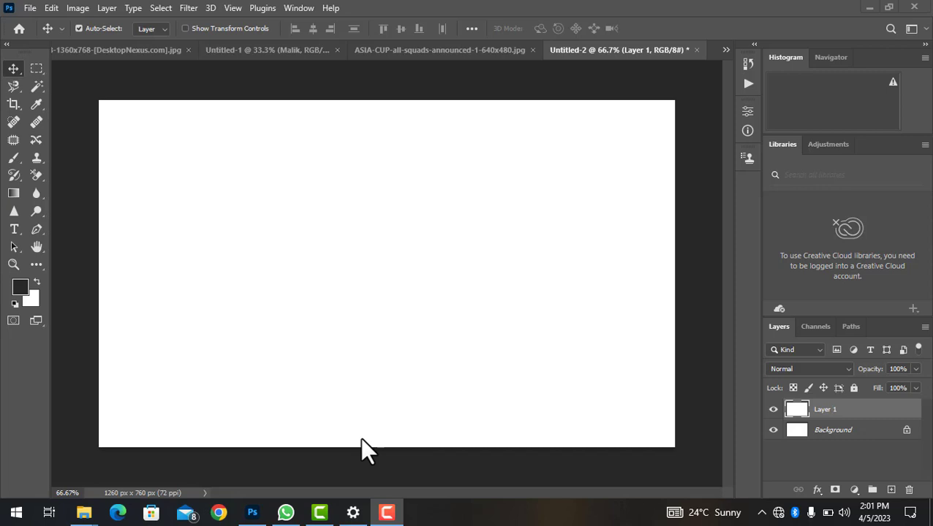
left_click(308, 6)
mouse_move(363, 38)
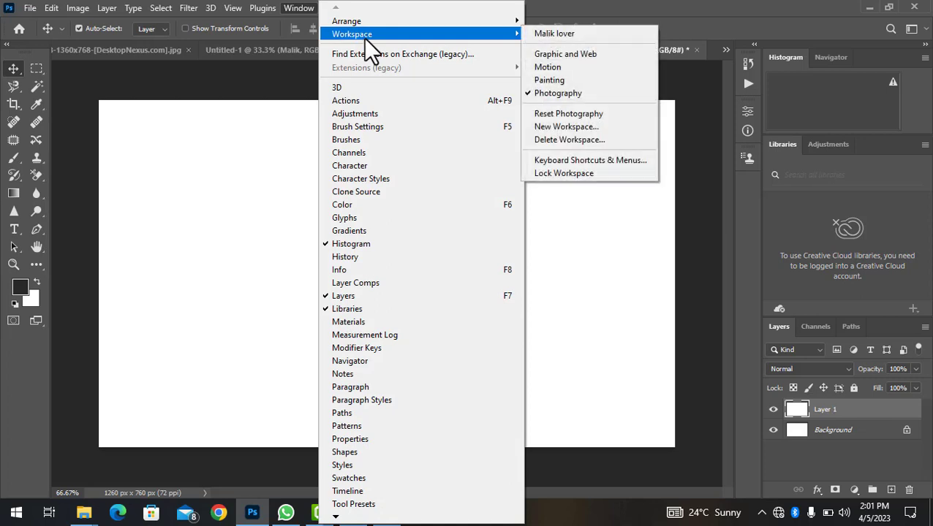
left_click(542, 38)
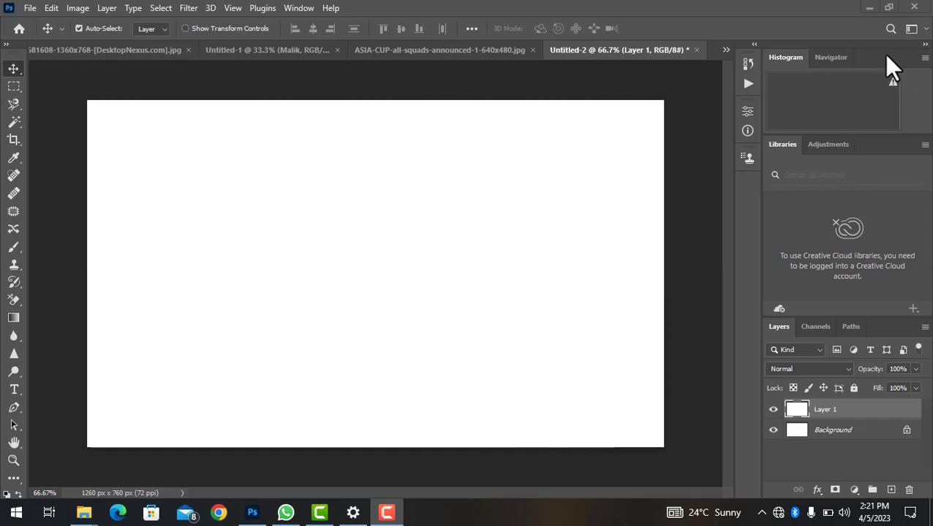
Undock the Histogram and Libraries panel groups over the canvas and close both of them.
left_click_drag(889, 63, 516, 201)
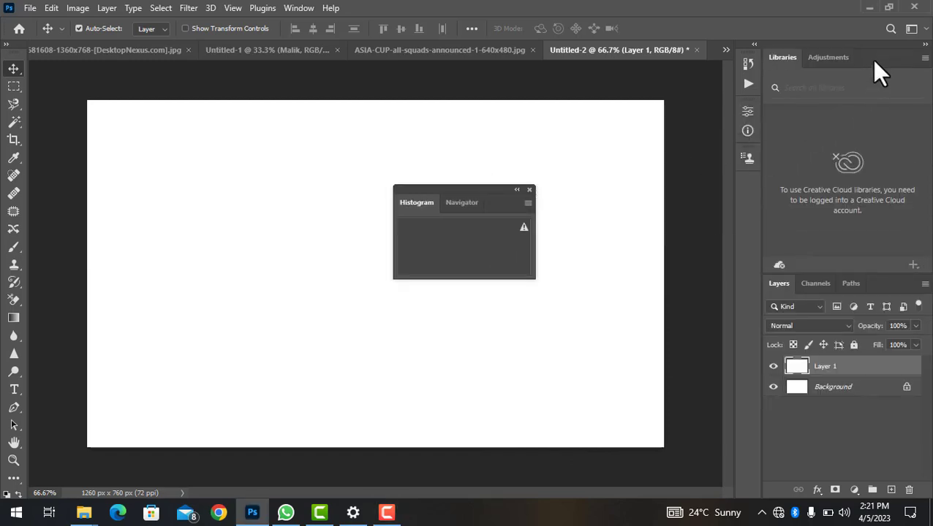
left_click_drag(872, 60, 623, 264)
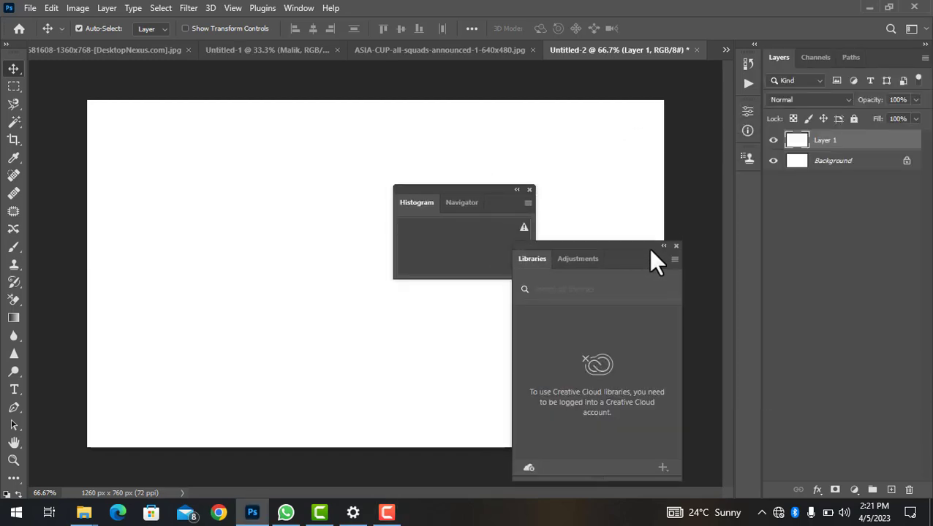
left_click(675, 245)
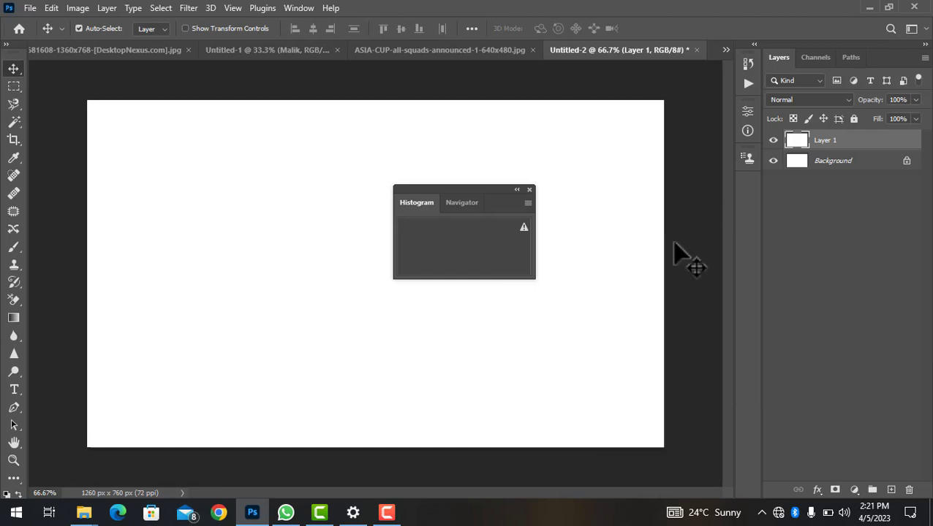
left_click(528, 190)
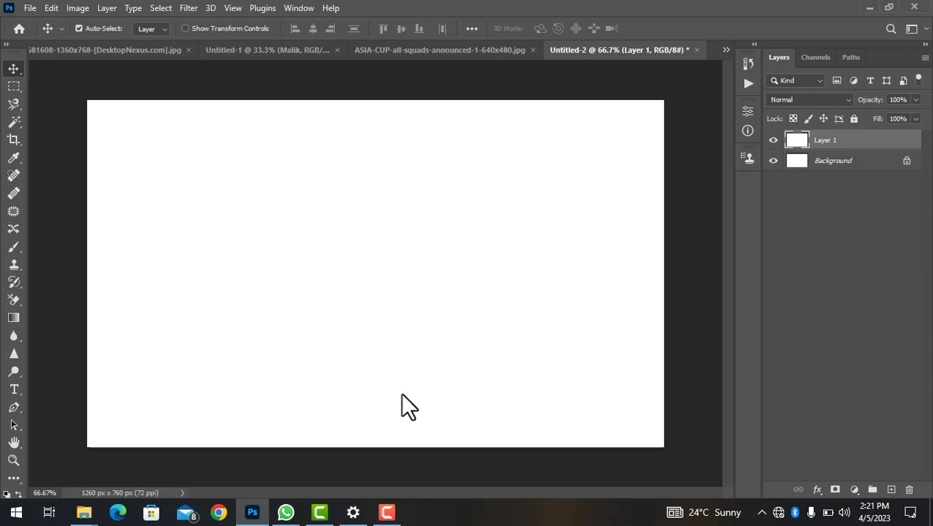
Show the Color panel and dock it in the main panel column above the Layers group.
left_click(298, 9)
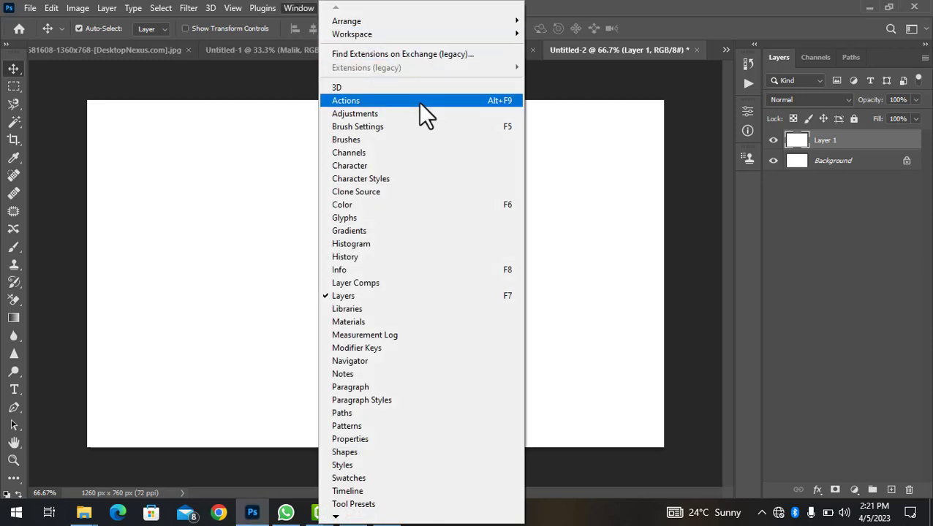
left_click(449, 206)
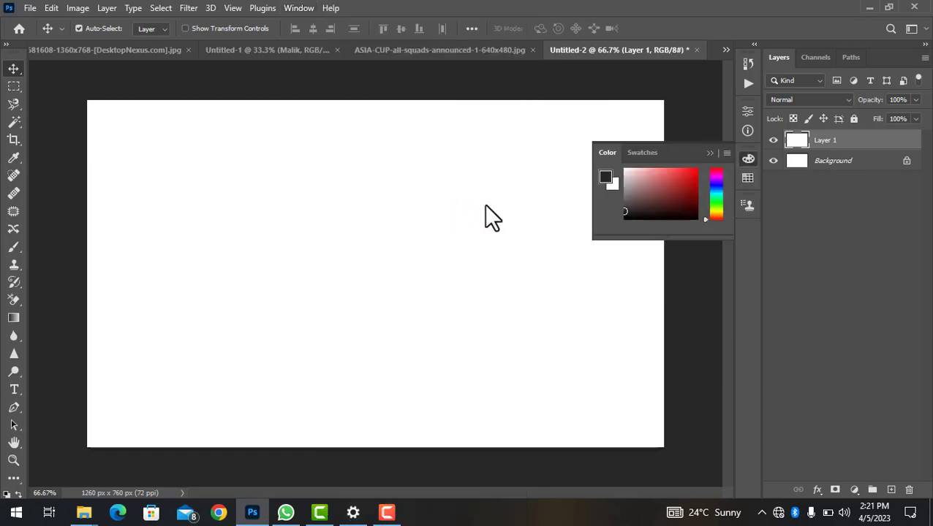
left_click(743, 157)
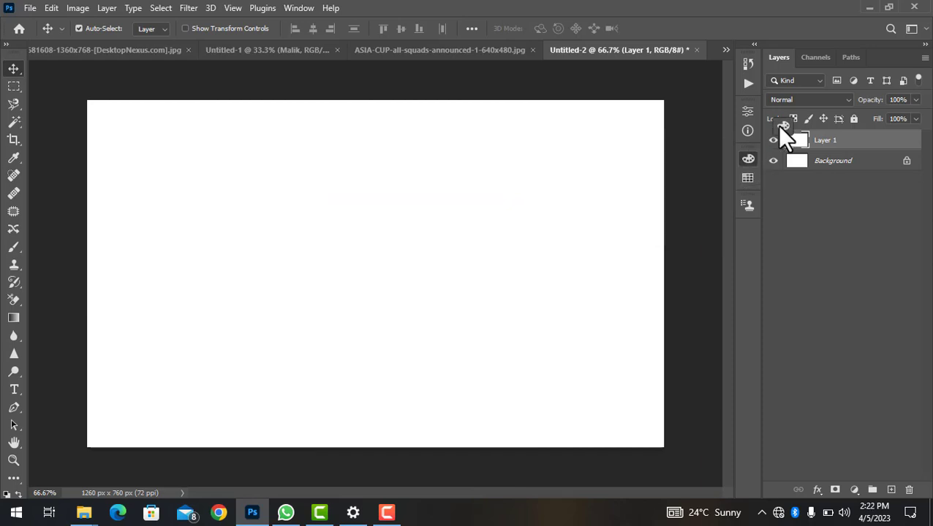
left_click_drag(831, 85, 859, 54)
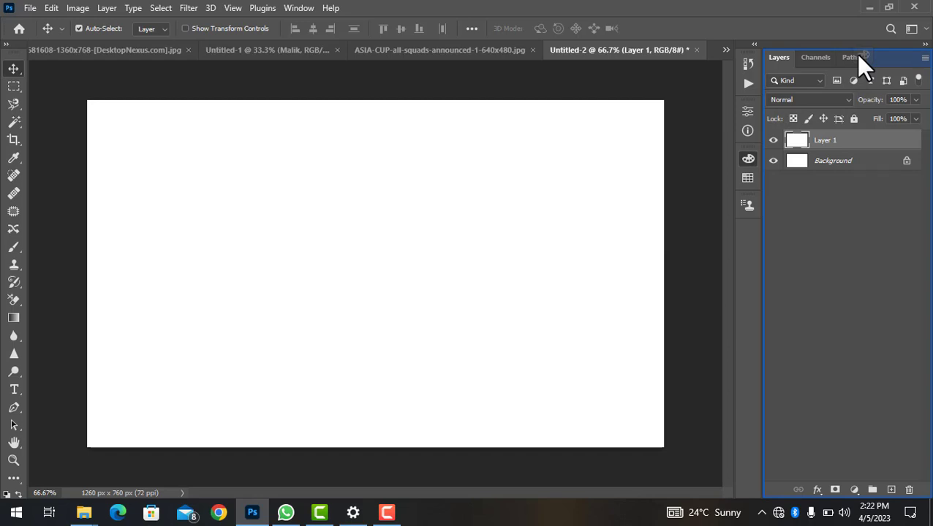
left_click_drag(858, 54, 859, 54)
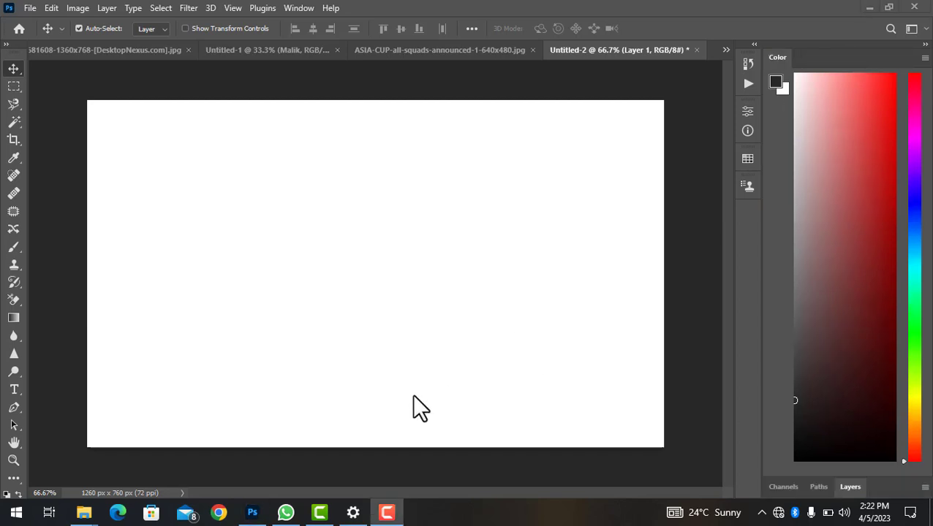
Expand the collapsed Layers panel group below the Color panel, and widen the toolbar to two columns.
left_click(849, 486)
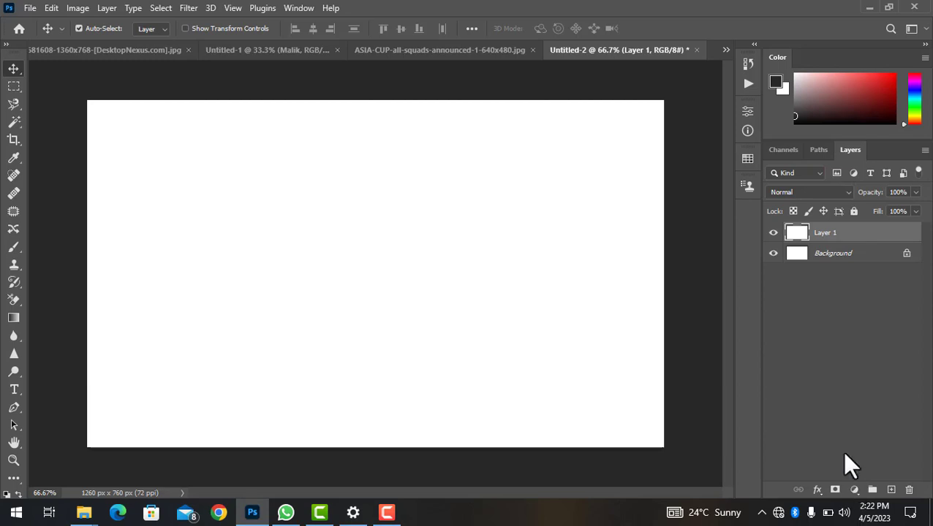
left_click(381, 396)
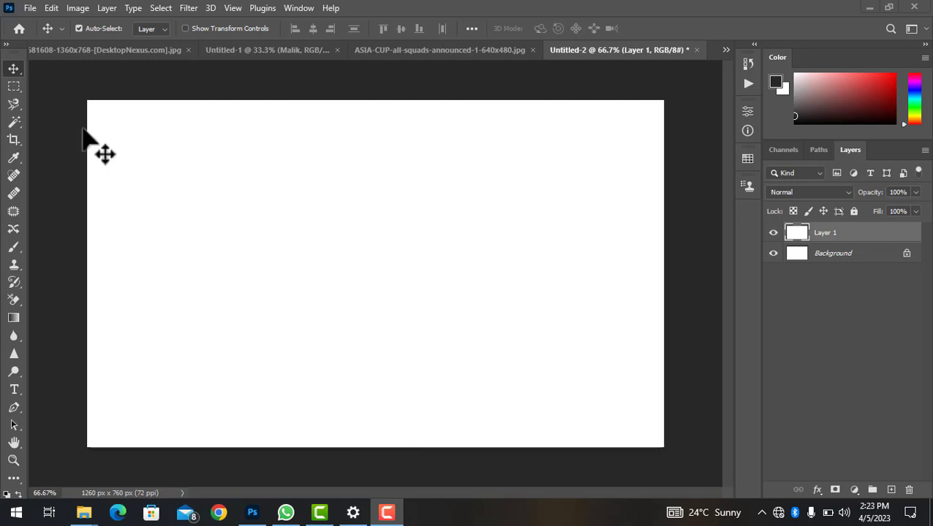
left_click(7, 46)
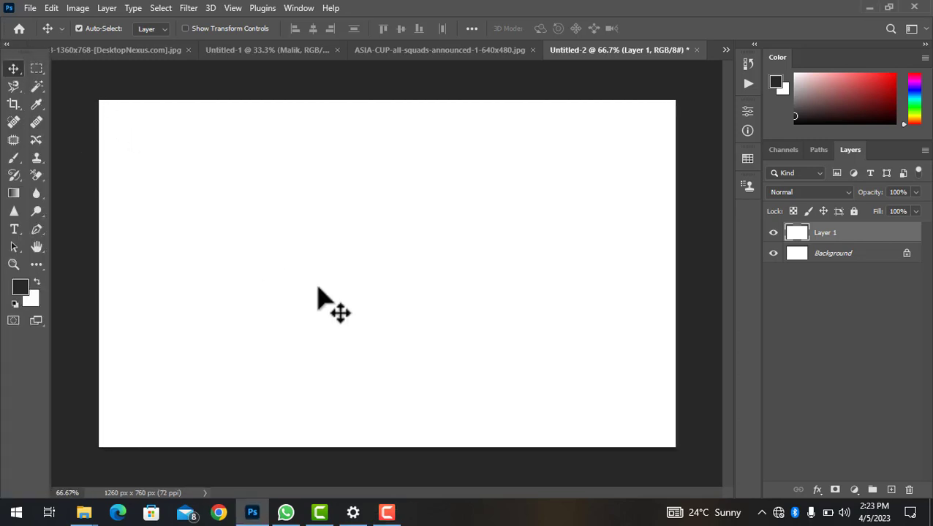
key("F10")
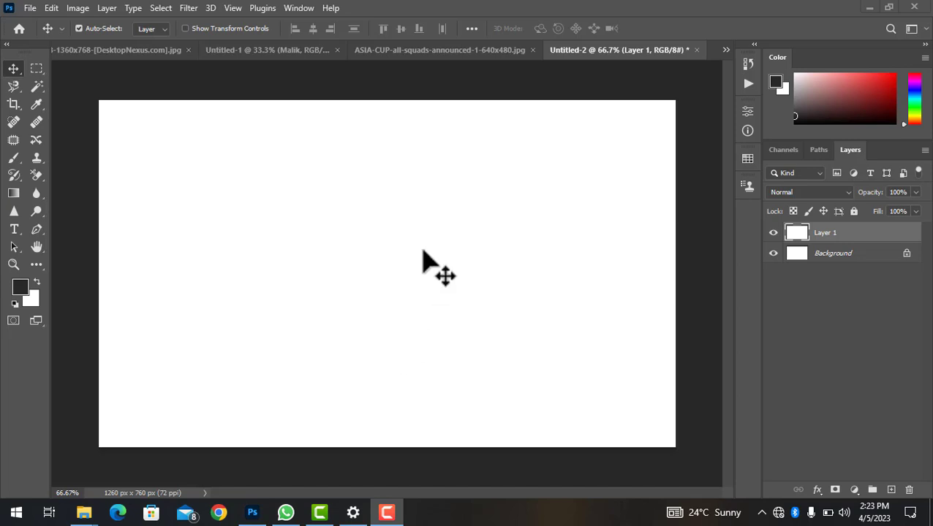
Save the current panel layout as a new workspace named Malik2.
left_click(311, 6)
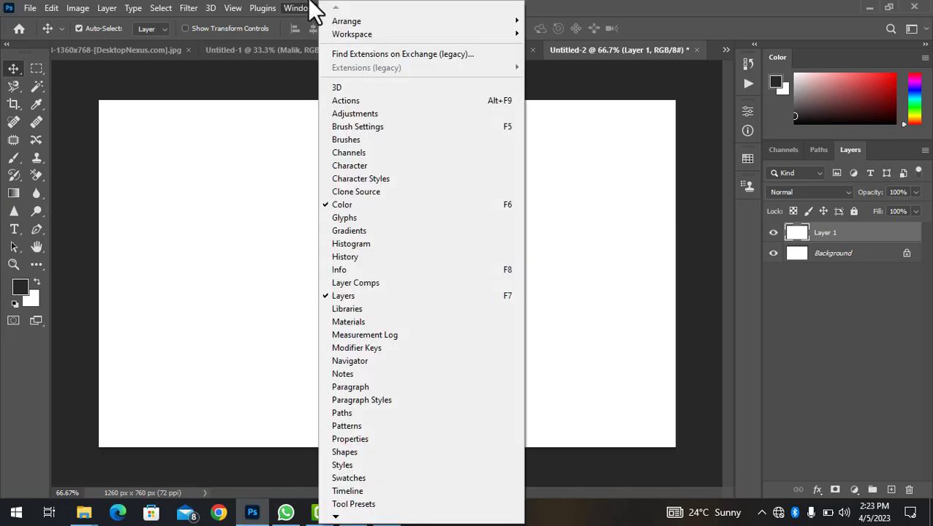
mouse_move(356, 36)
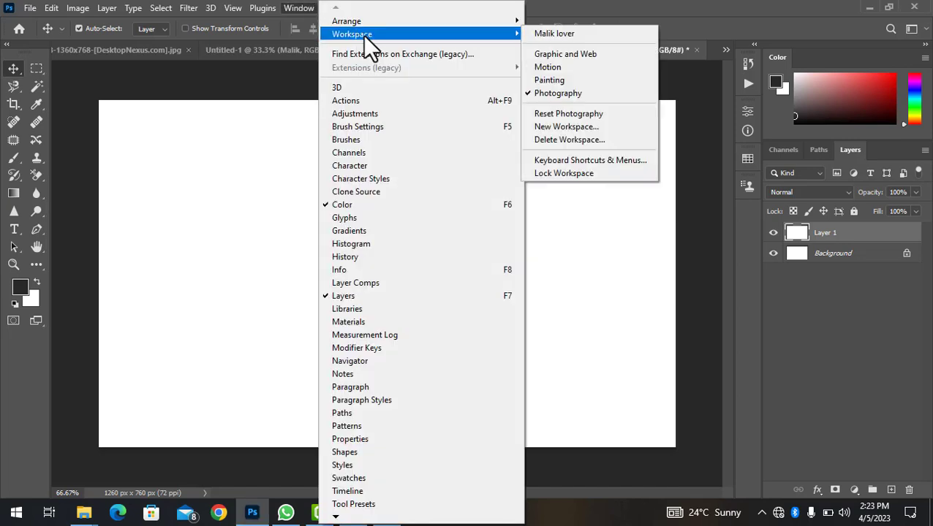
left_click(584, 125)
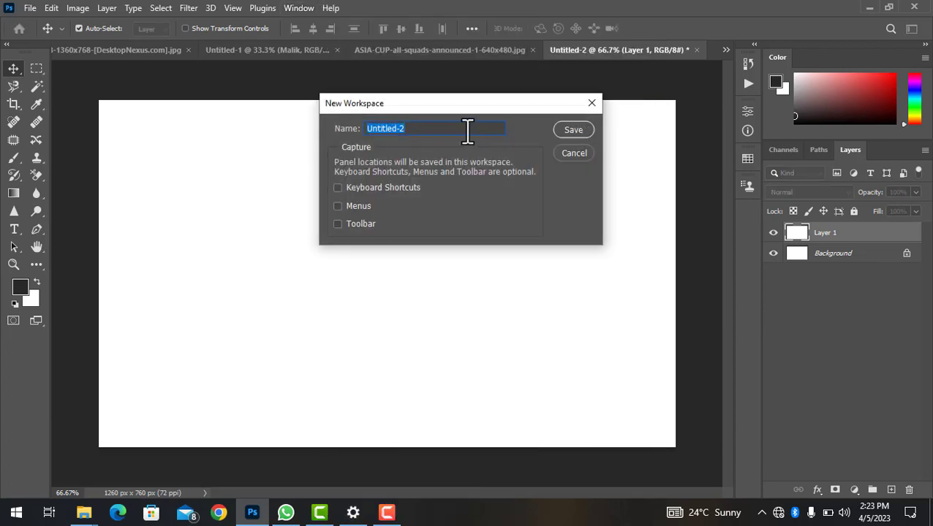
key("BackSpace")
type("Malik2")
left_click(568, 129)
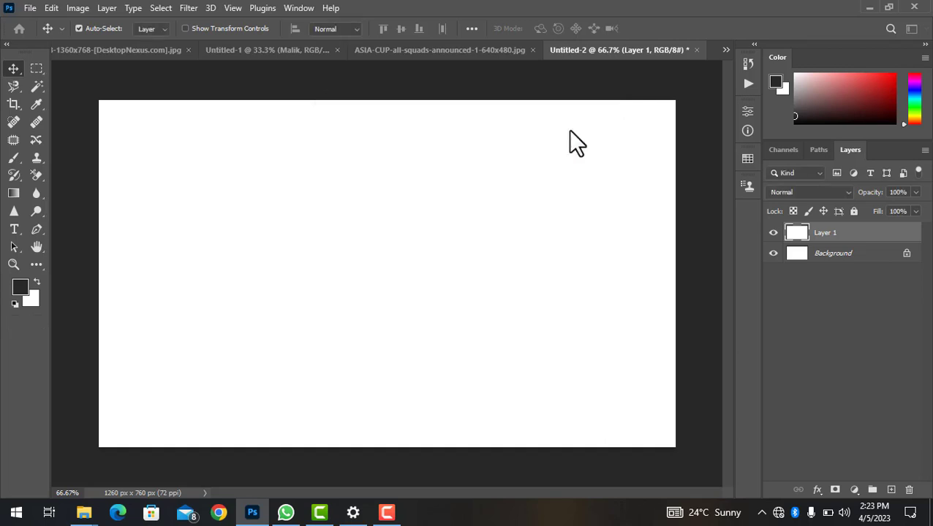
left_click(394, 401)
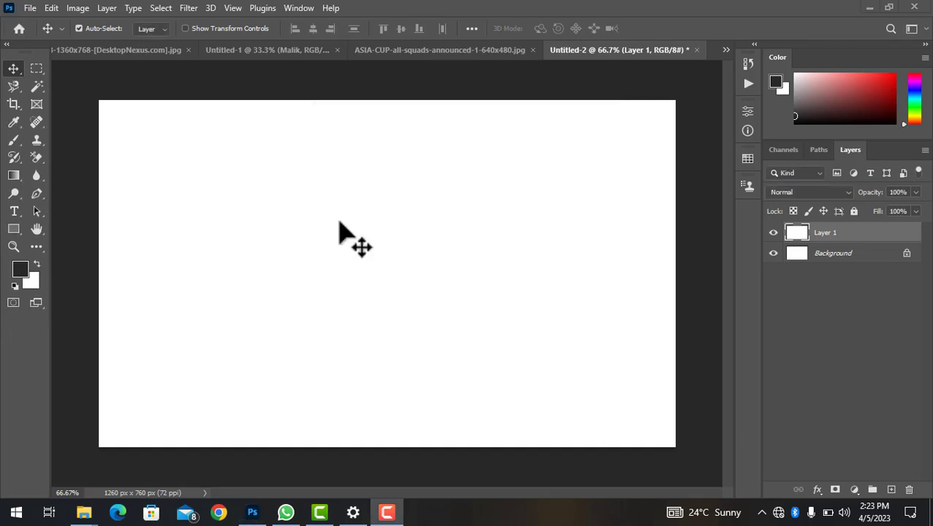
Select the saved Malik2 workspace from the available workspaces.
left_click(300, 8)
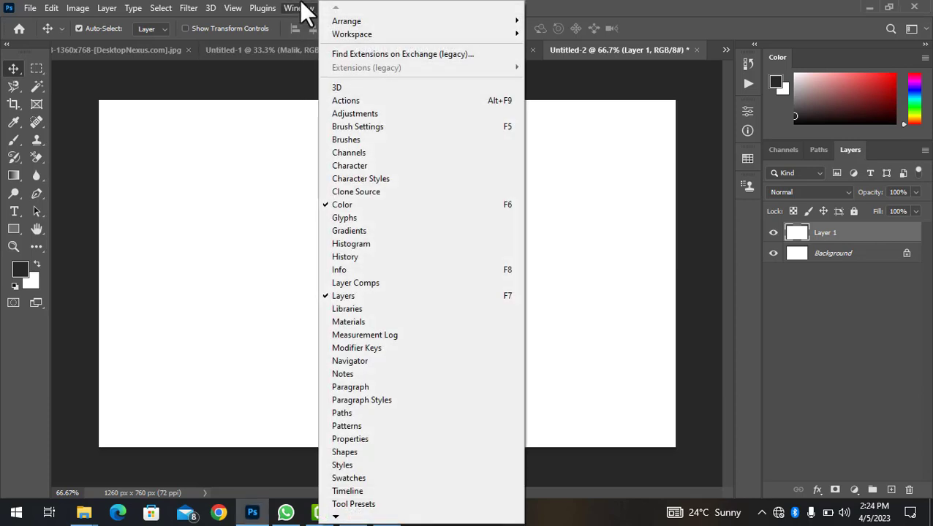
mouse_move(353, 35)
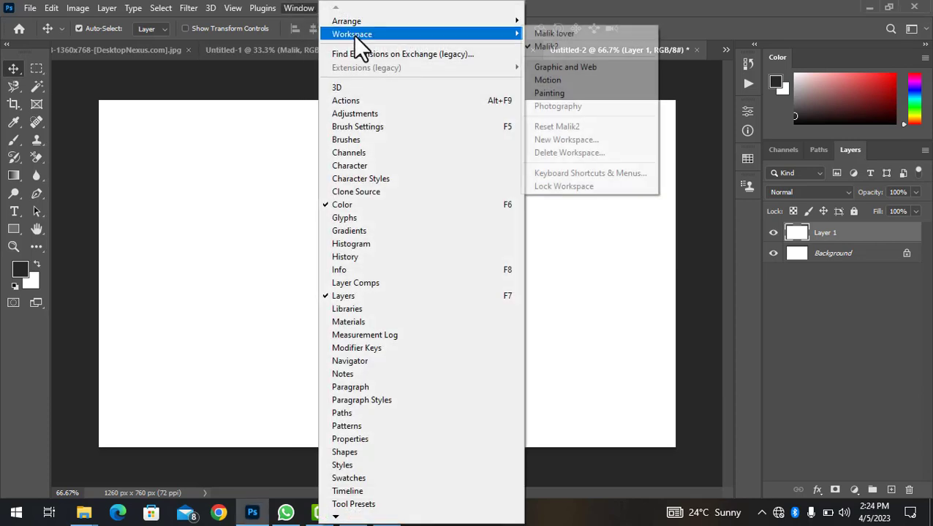
left_click(600, 48)
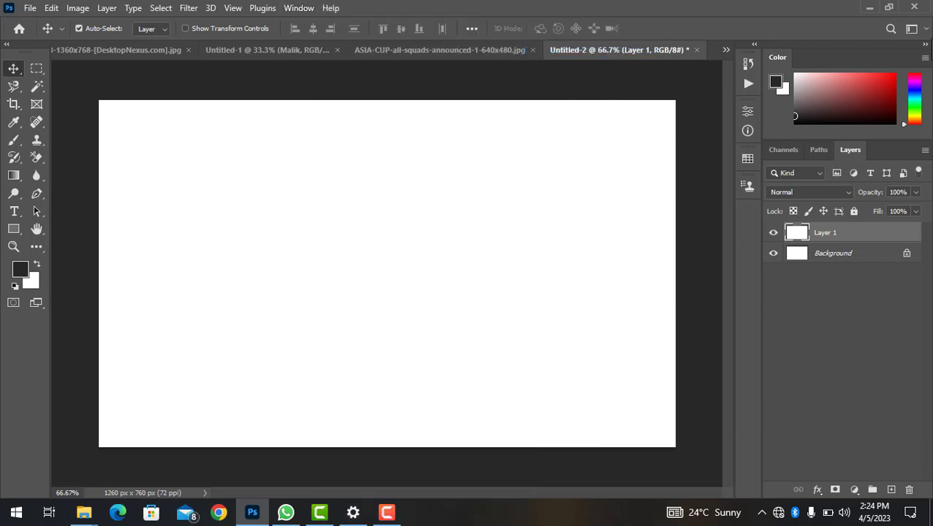
Undock the Color, Layers and Tools panels so they float over the canvas.
left_click_drag(831, 61, 505, 175)
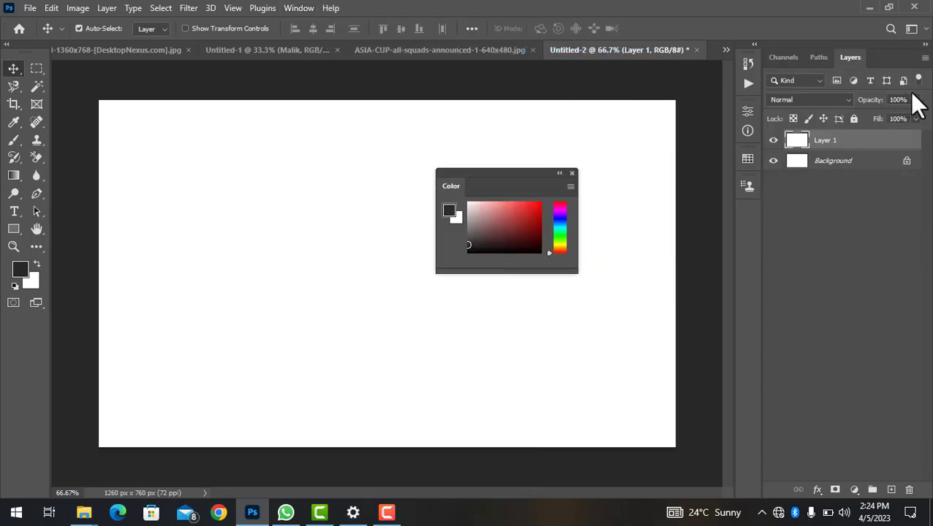
left_click_drag(886, 53, 687, 195)
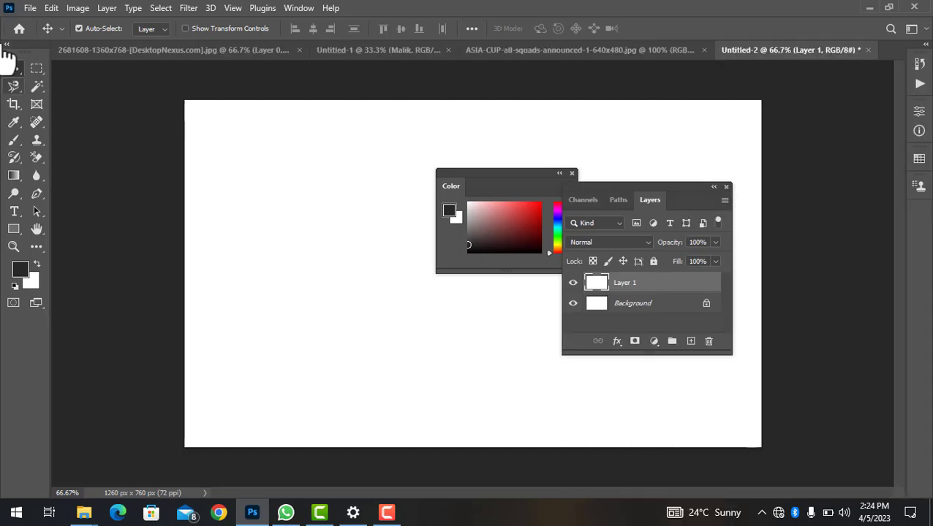
left_click_drag(32, 52, 275, 115)
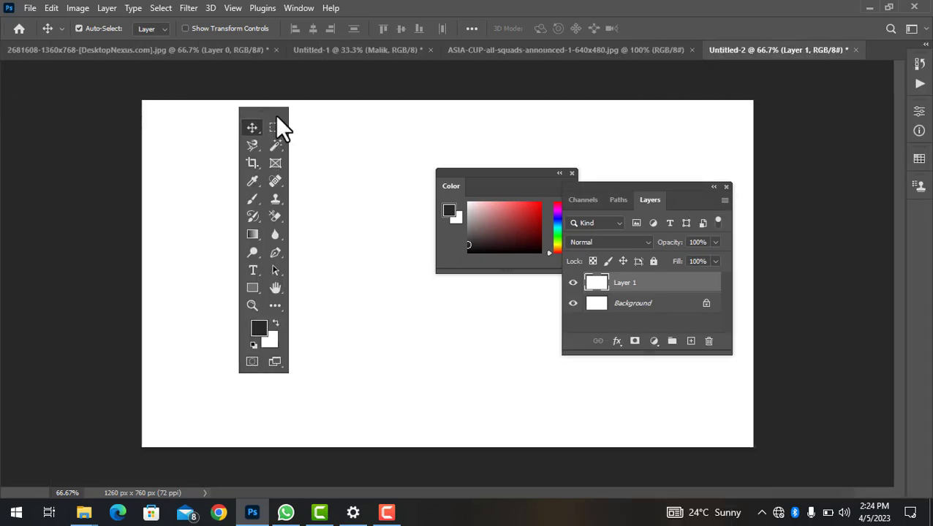
Reset the Malik2 workspace to its saved panel layout.
left_click(306, 7)
mouse_move(354, 34)
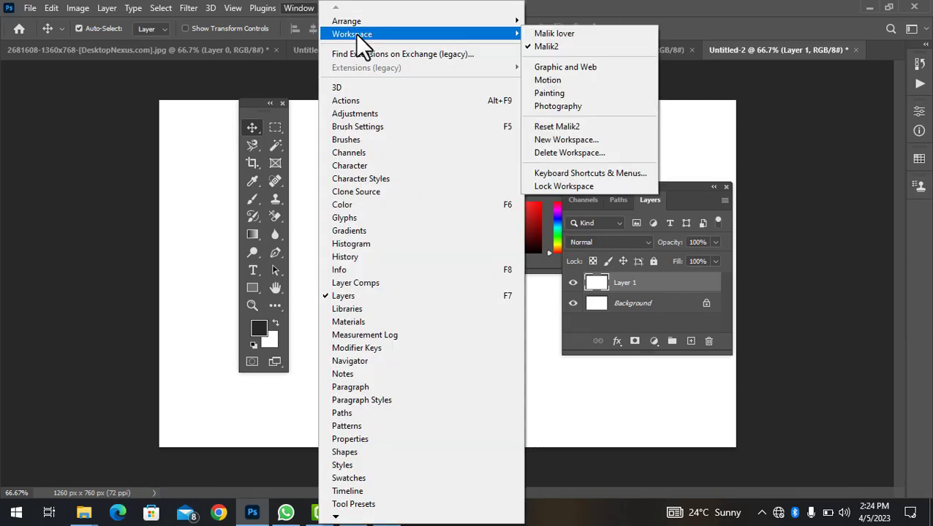
left_click(600, 125)
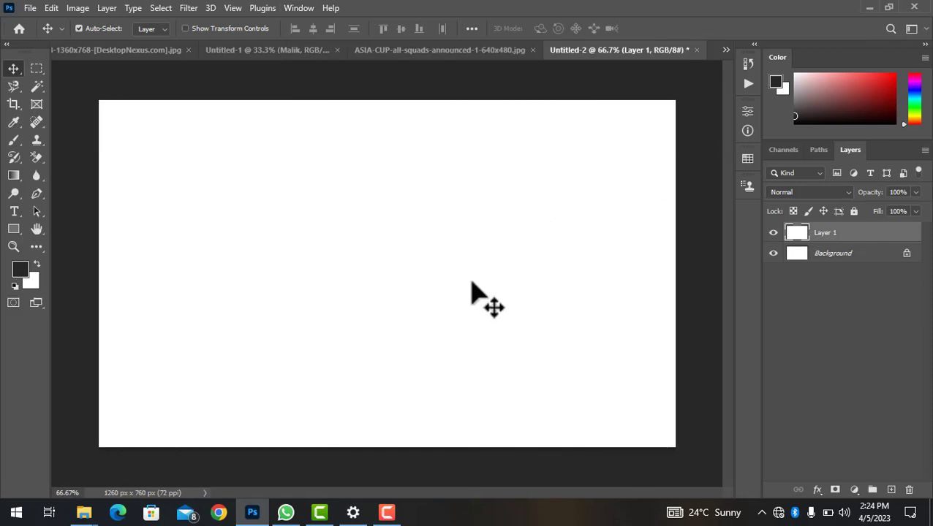
left_click(393, 394)
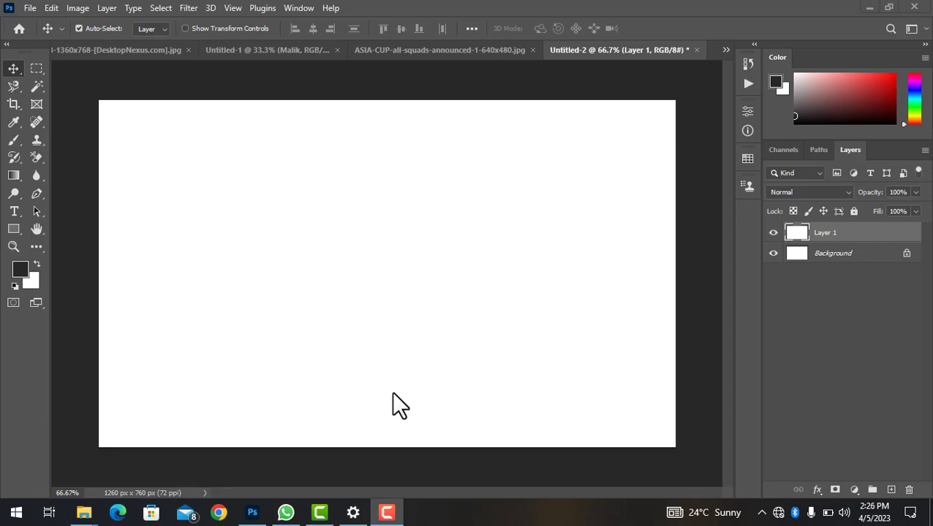
left_click(303, 7)
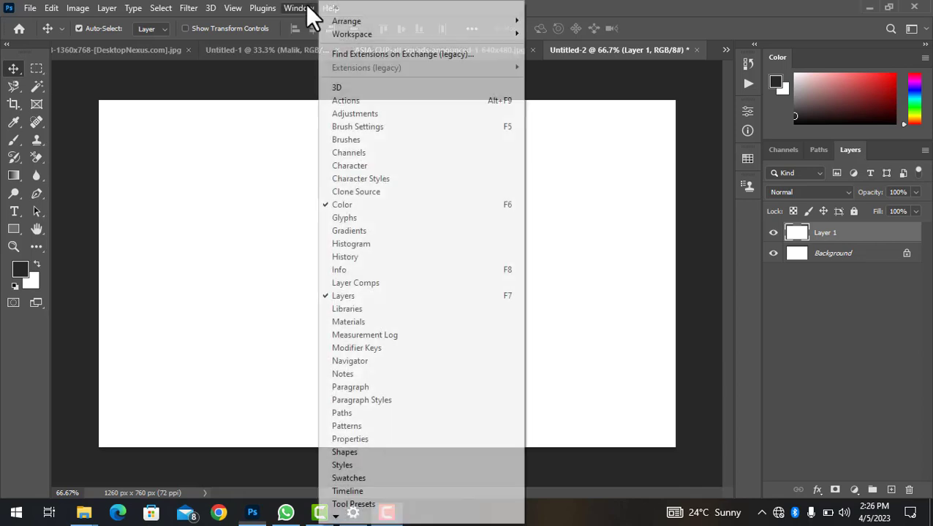
mouse_move(365, 44)
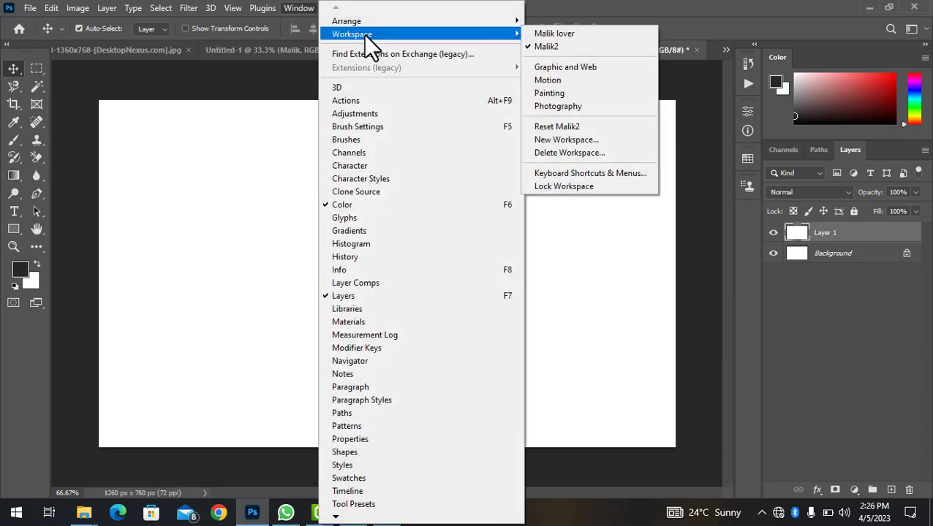
left_click(252, 274)
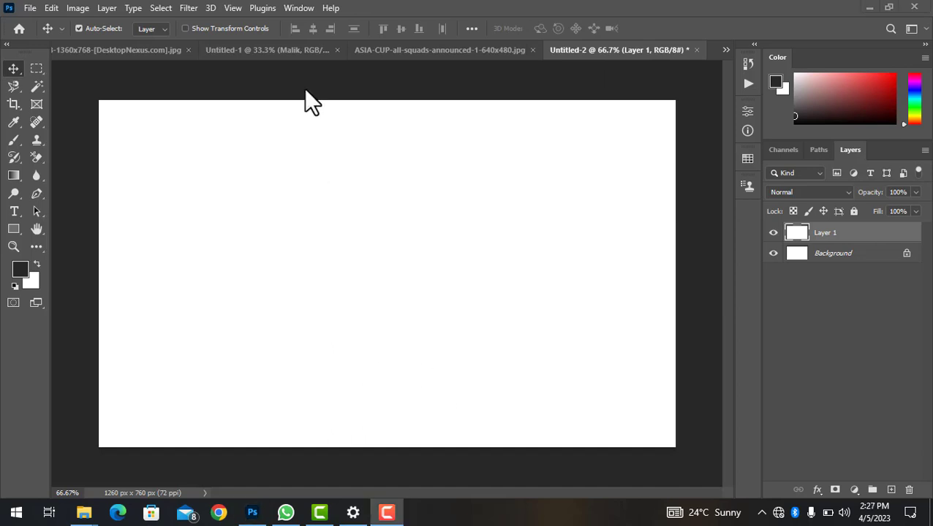
Switch to the Photography workspace and reset it to its default panel layout.
left_click(310, 8)
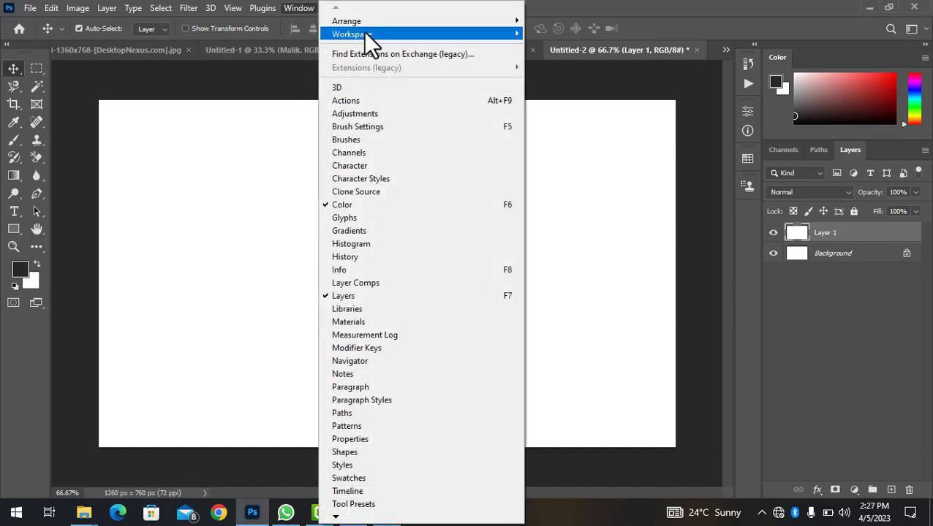
mouse_move(364, 34)
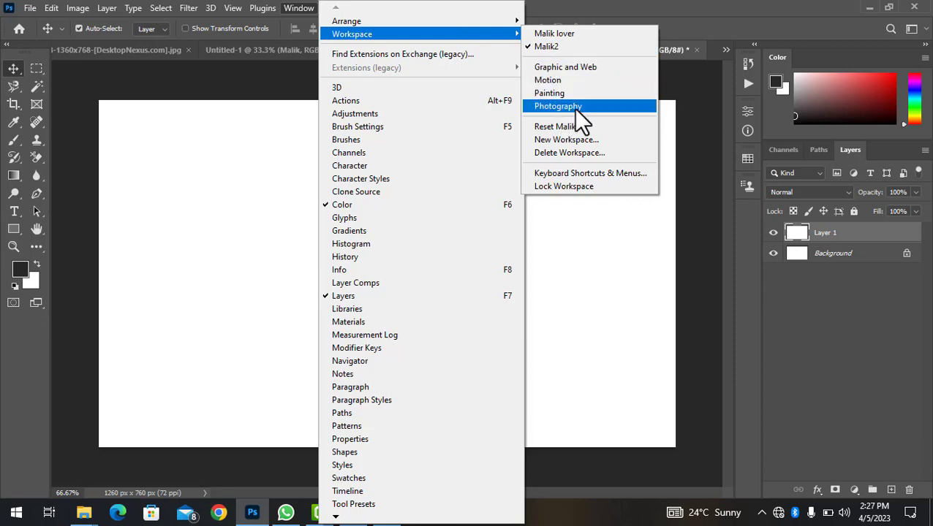
left_click(573, 107)
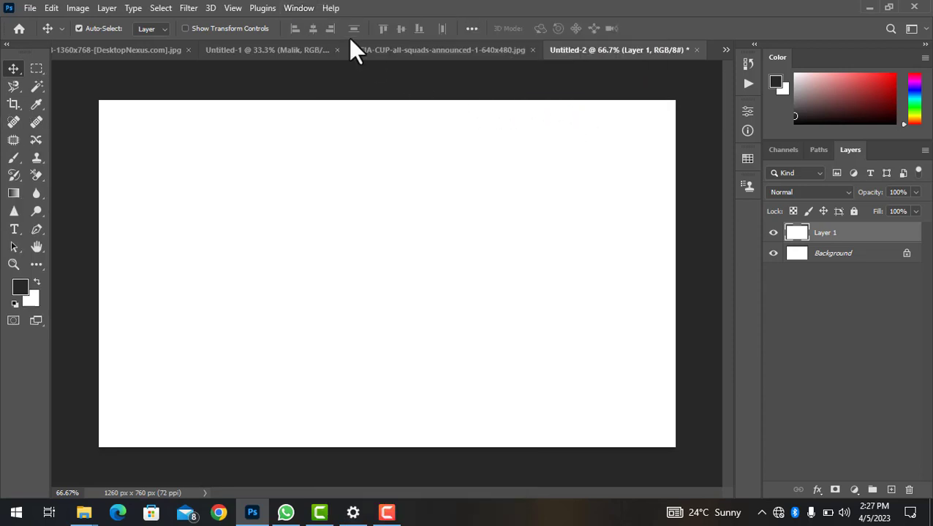
left_click(297, 8)
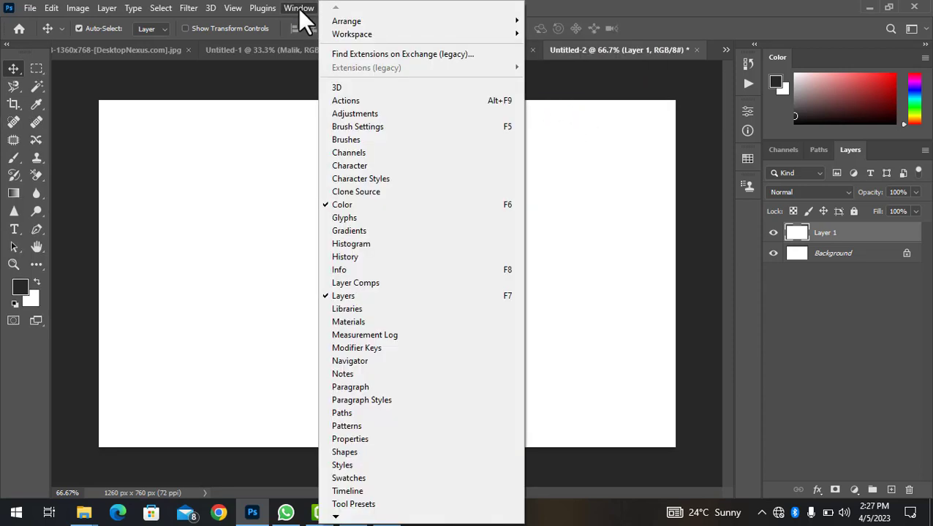
mouse_move(359, 38)
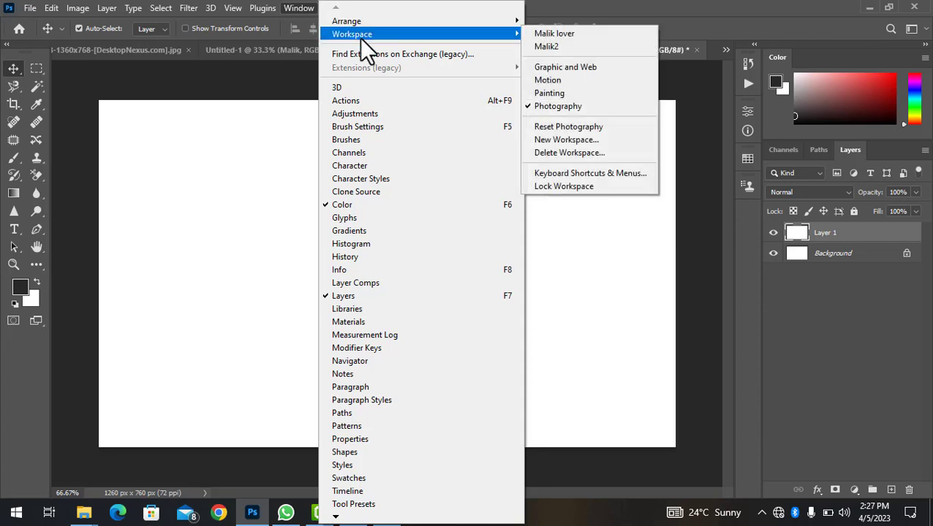
left_click(572, 128)
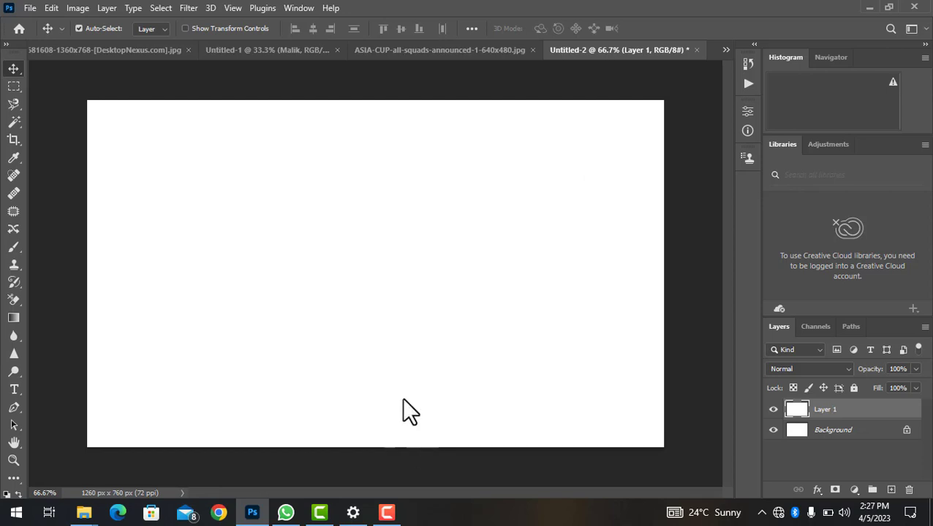
Arrange the Tools panel in two columns and remove the Libraries and Adjustments panel group from the dock.
left_click(7, 46)
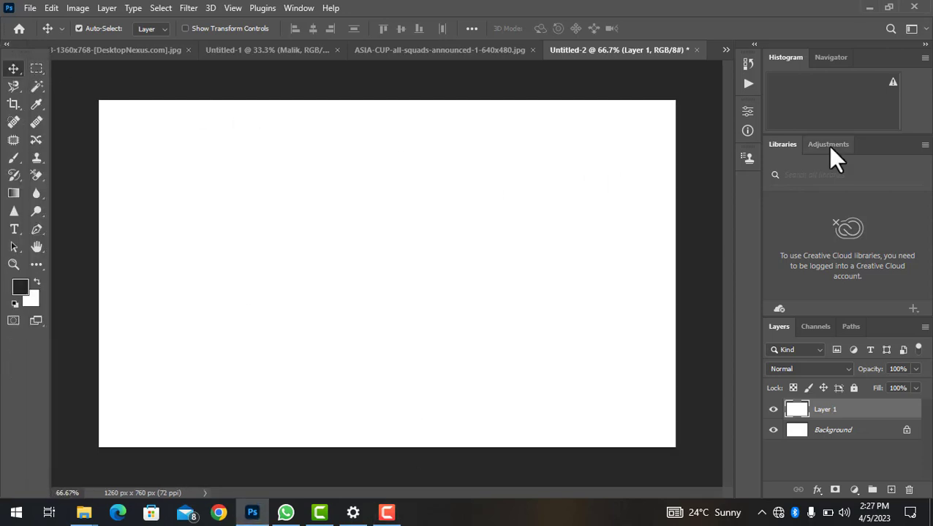
double_click(882, 142)
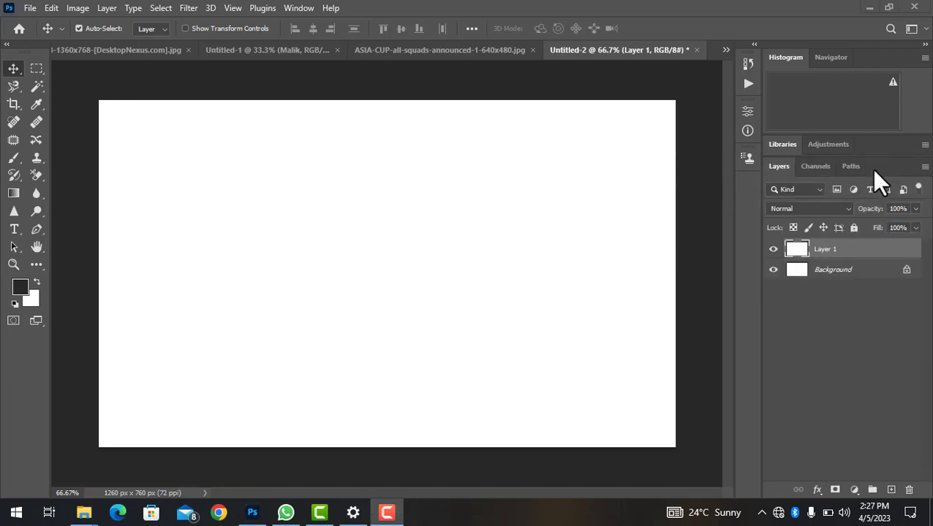
double_click(881, 145)
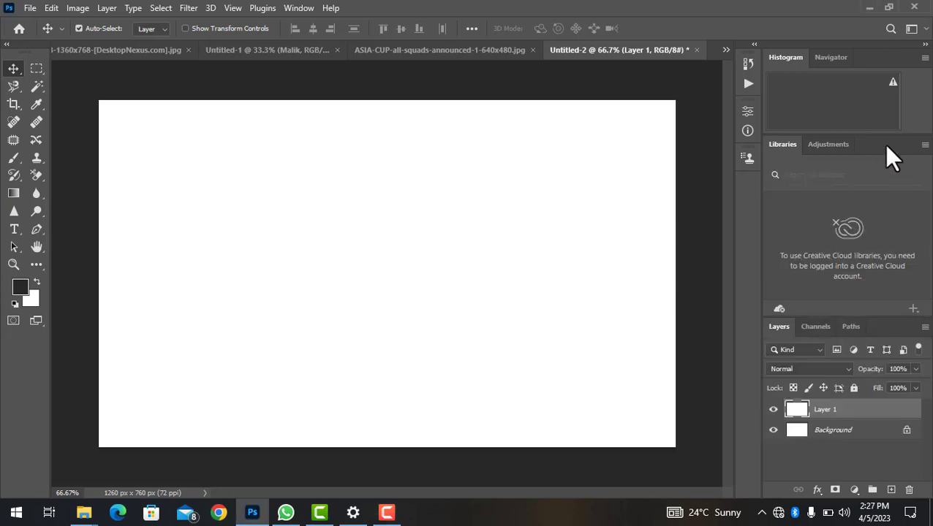
left_click_drag(886, 144, 606, 214)
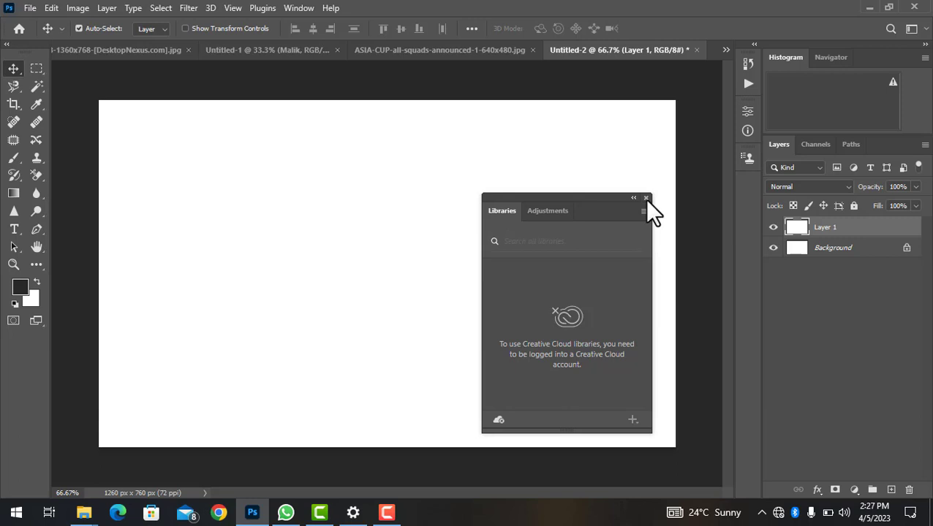
left_click(645, 198)
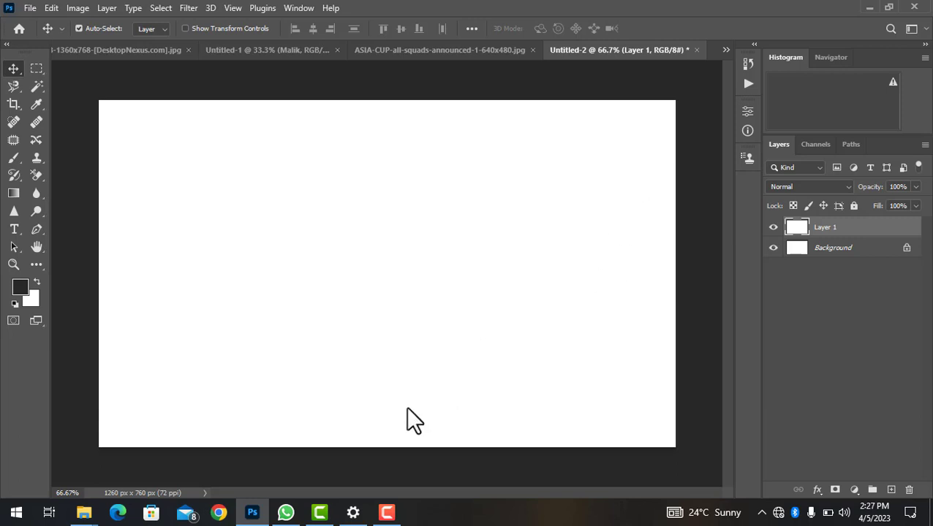
key("F10")
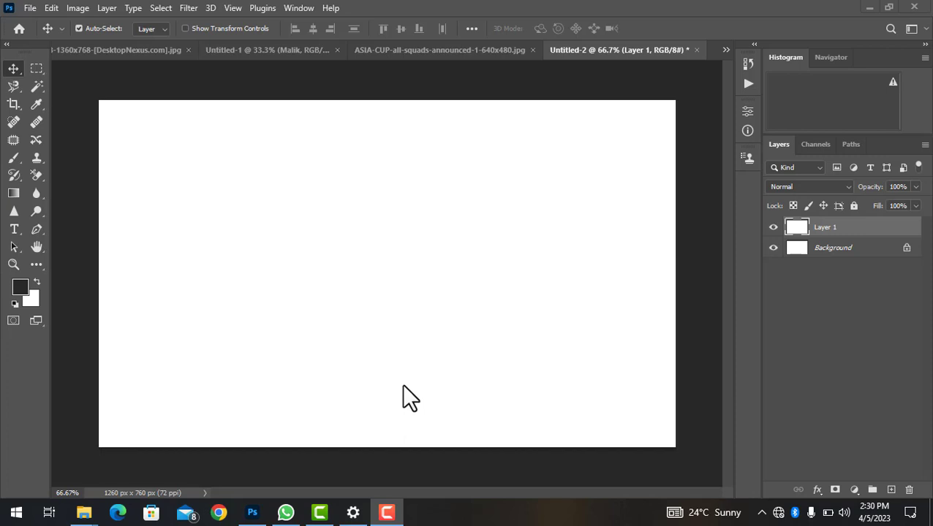
View the open Untitled-1 document and the DesktopNexus image, and return to Untitled-2.
left_click(286, 50)
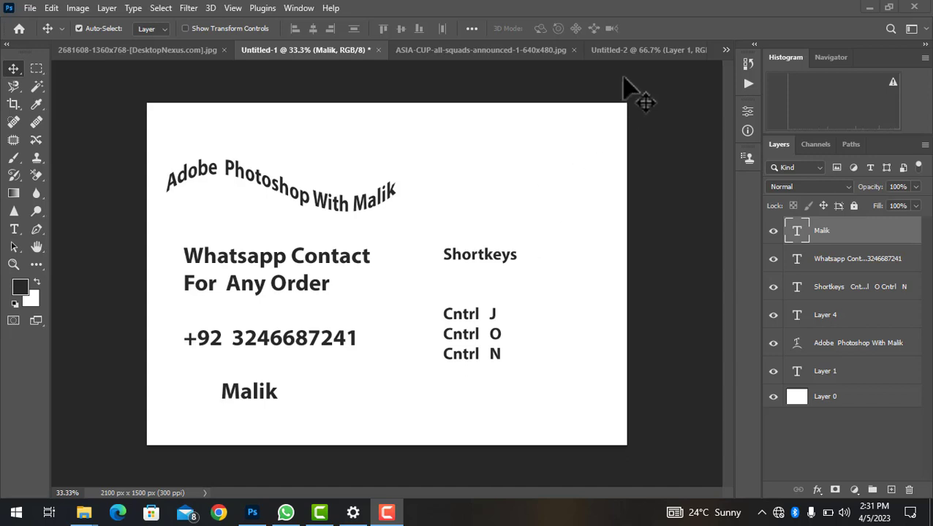
left_click(641, 68)
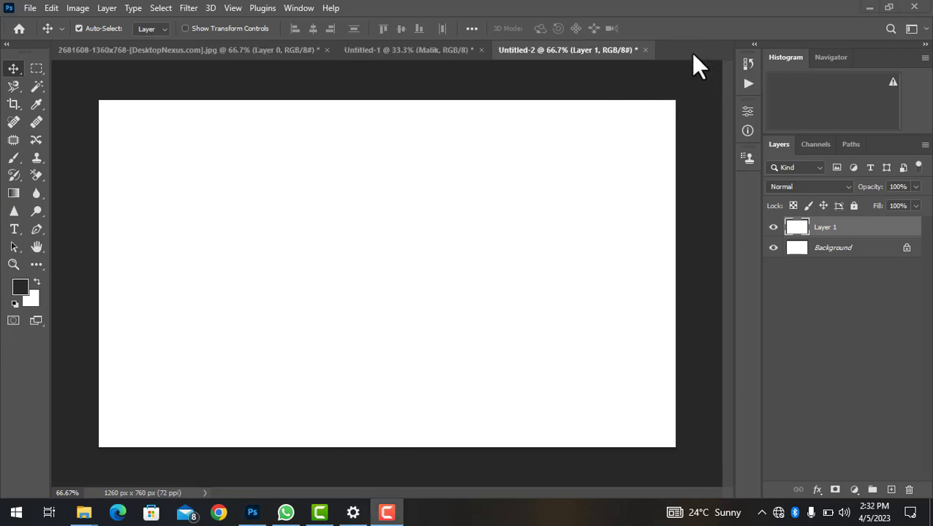
left_click(435, 51)
left_click(256, 45)
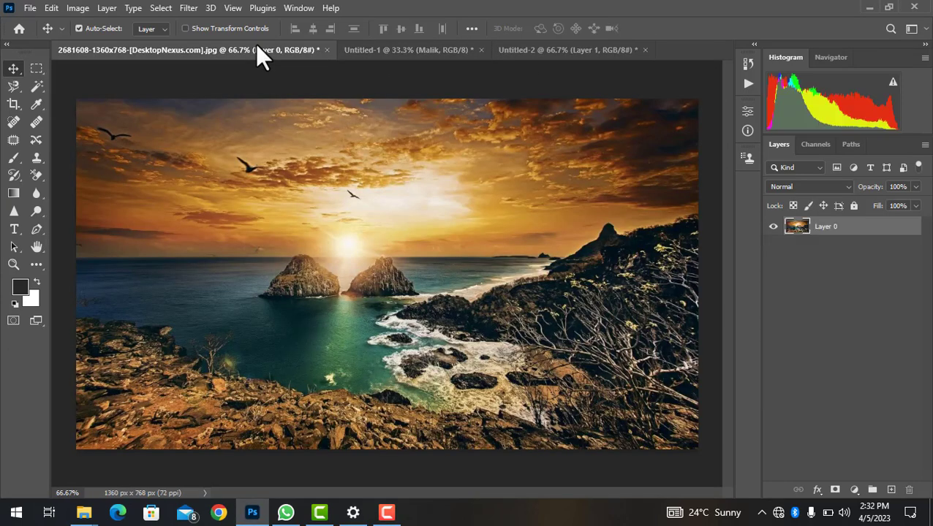
left_click(544, 46)
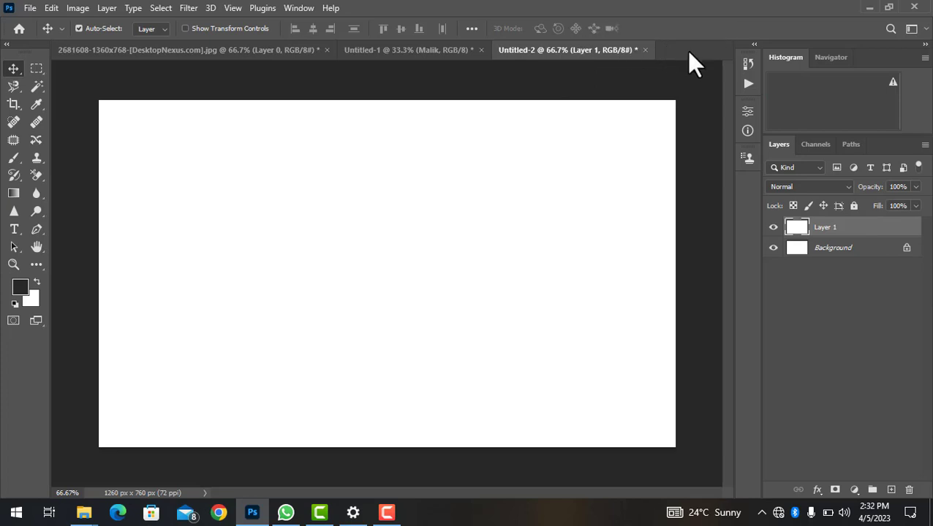
Float the tabbed document group in its own window over the workspace and dock it back in the document area.
left_click_drag(691, 49, 572, 287)
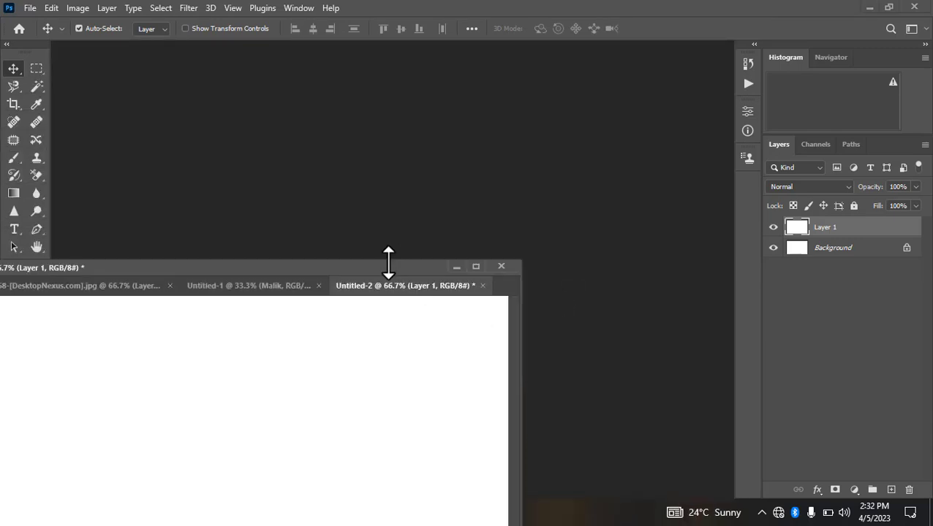
left_click_drag(388, 261, 545, 95)
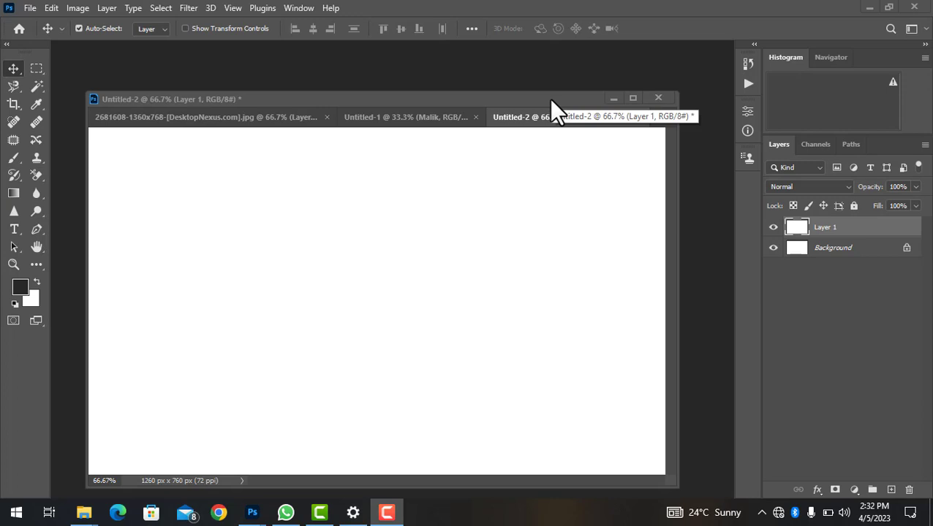
left_click_drag(549, 99, 627, 50)
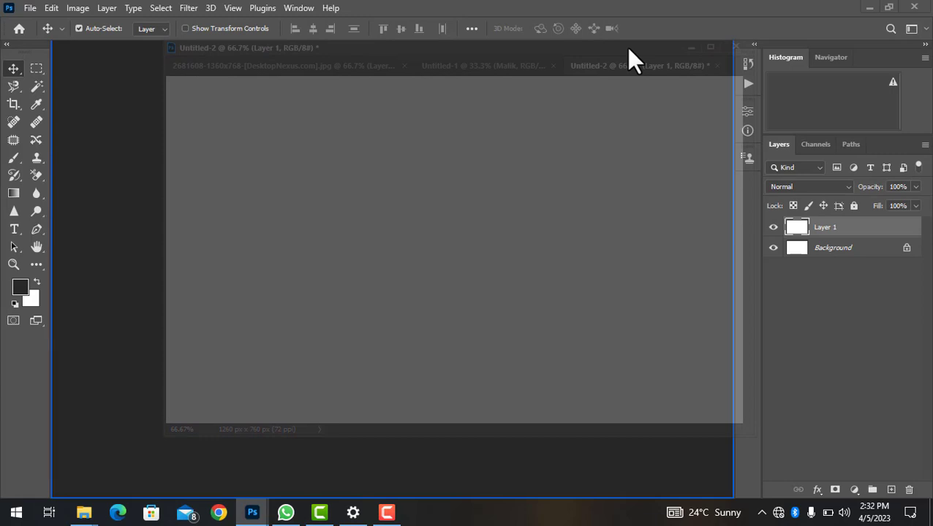
left_click_drag(626, 48, 597, 101)
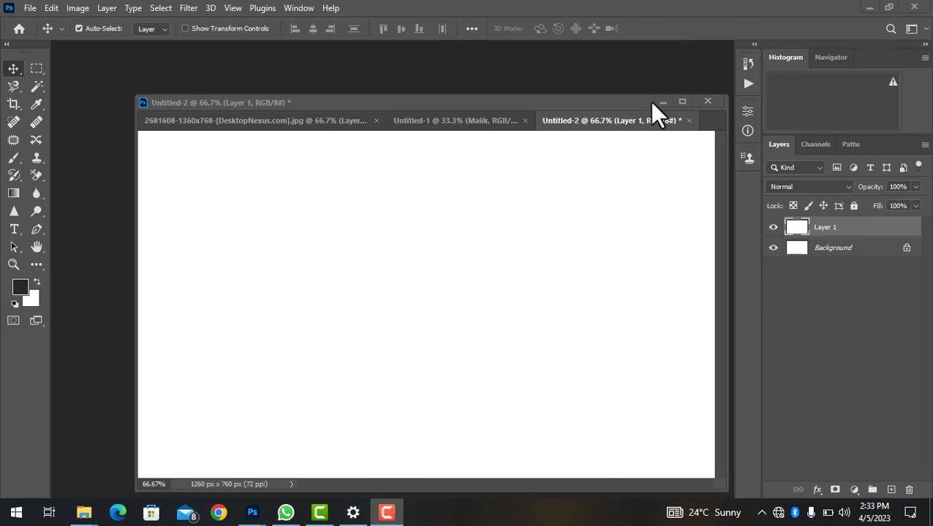
left_click_drag(628, 95, 683, 44)
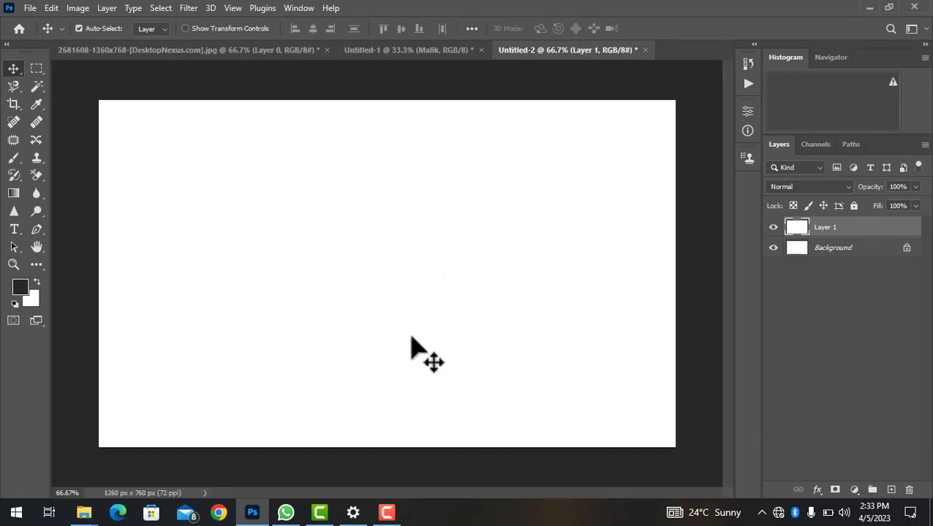
key("F10")
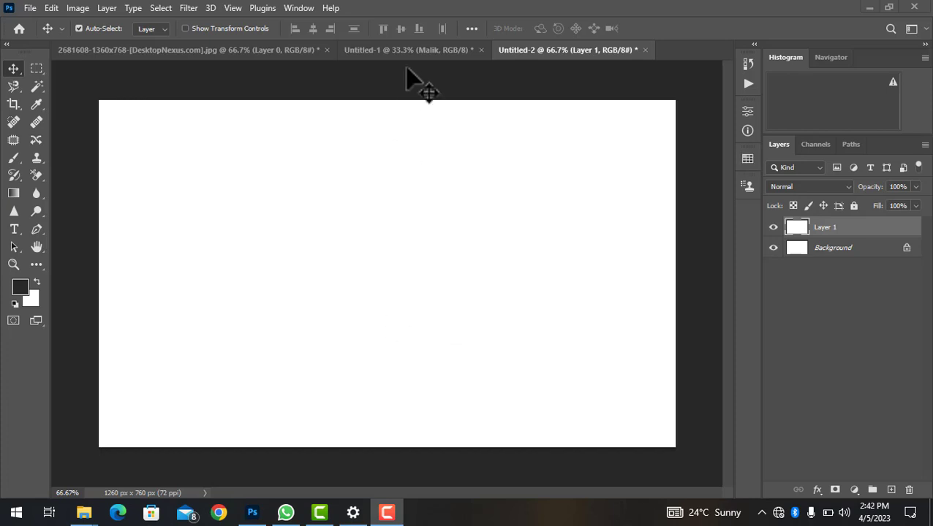
Show the Color panel and dock it above the Histogram and Navigator group.
left_click(300, 8)
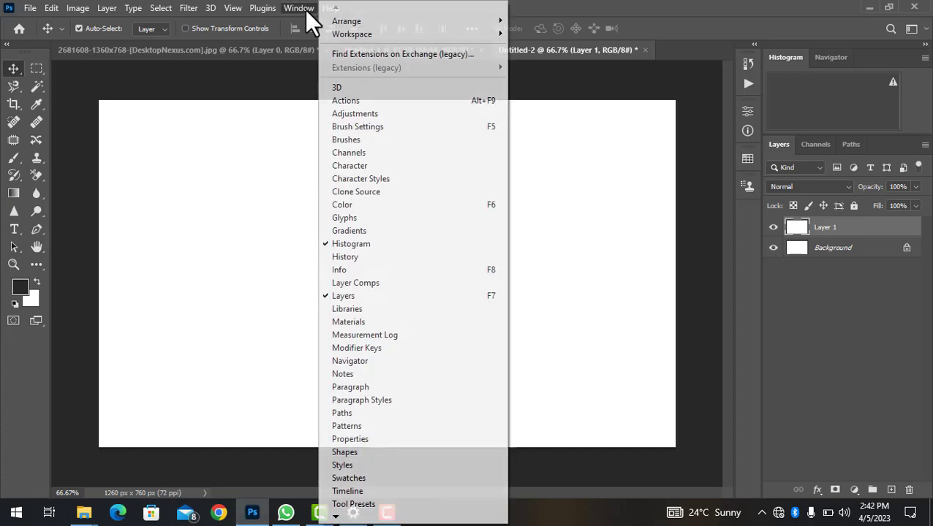
left_click(357, 205)
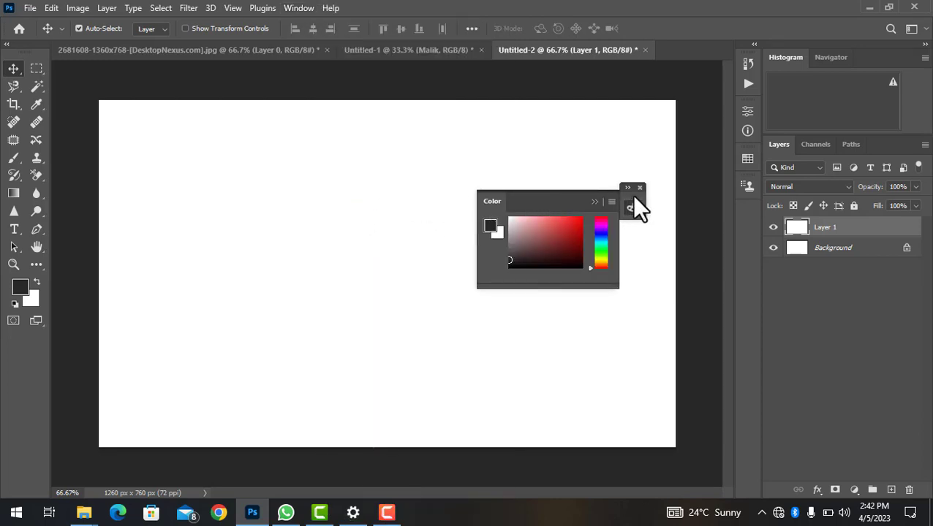
left_click_drag(633, 196, 750, 215)
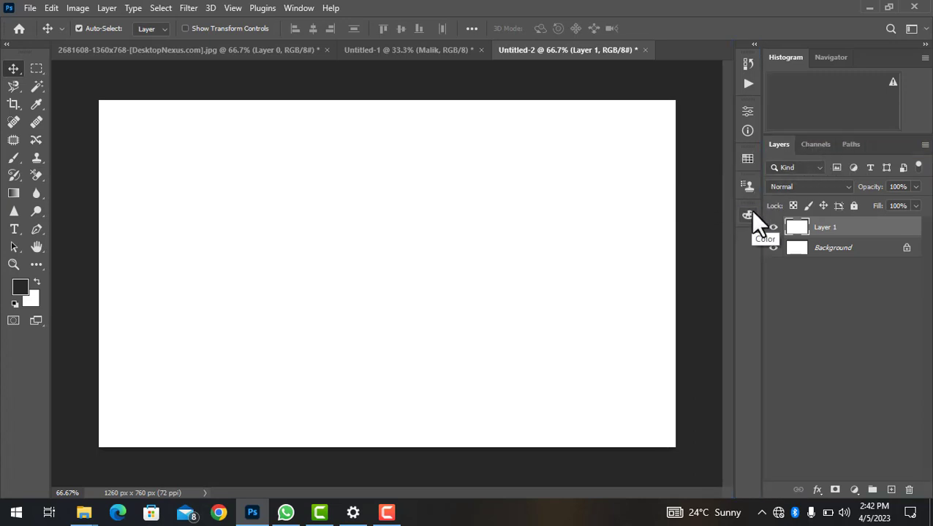
left_click_drag(750, 210, 861, 50)
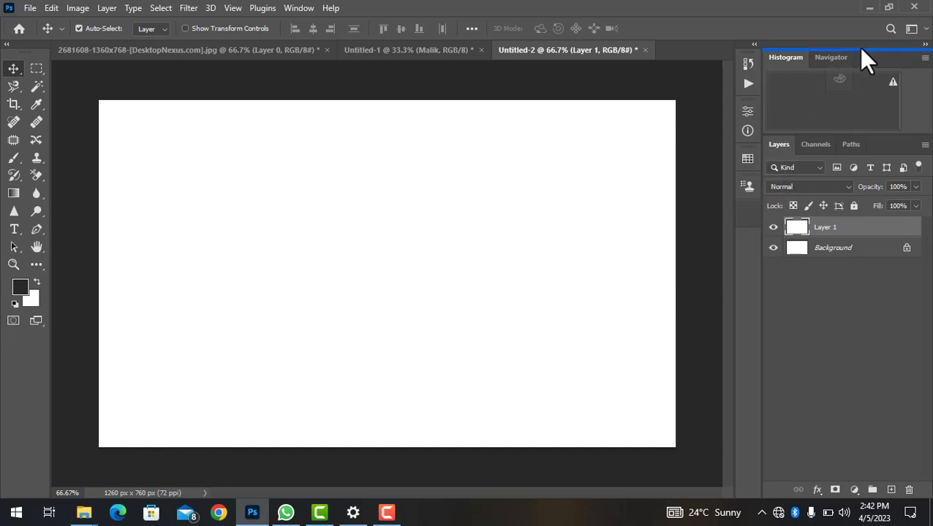
left_click_drag(861, 50, 861, 50)
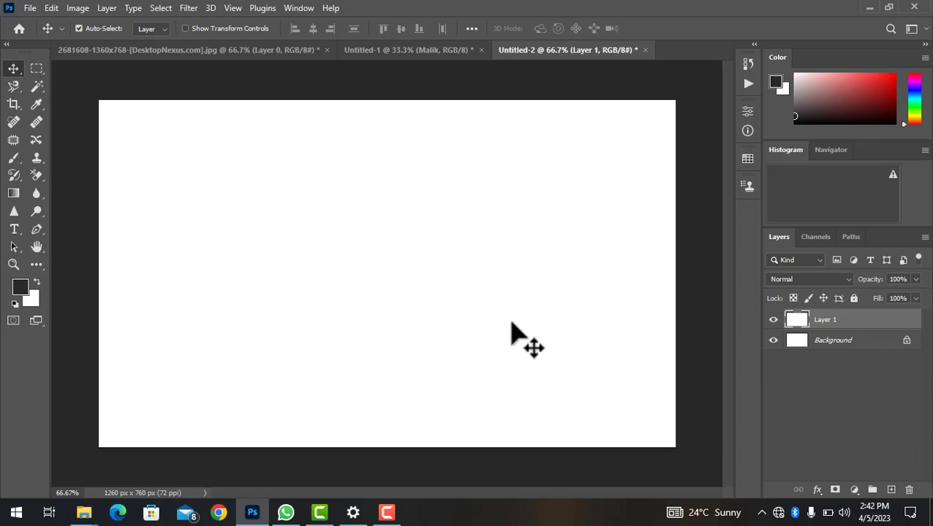
left_click(320, 381)
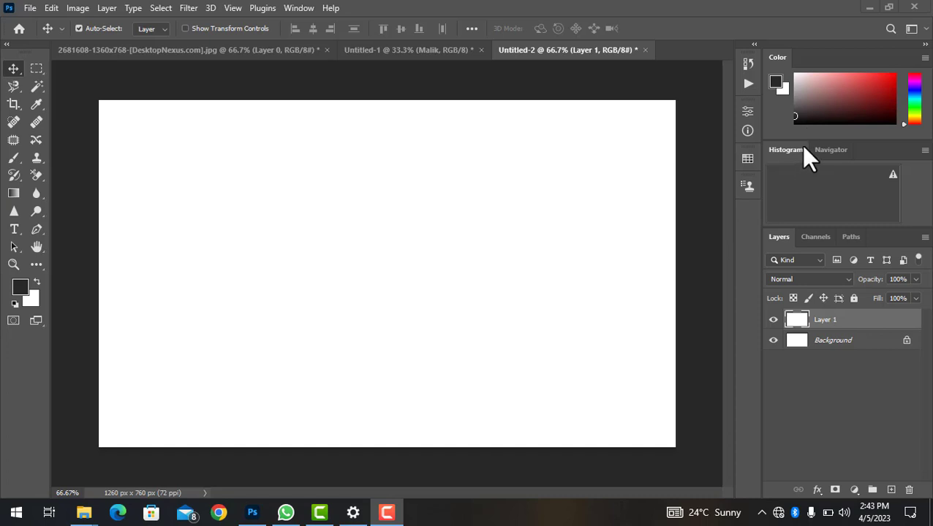
Move the Histogram and Navigator panels into the collapsed icon column and reduce the height of the Color panel above Layers.
left_click_drag(800, 146, 760, 214)
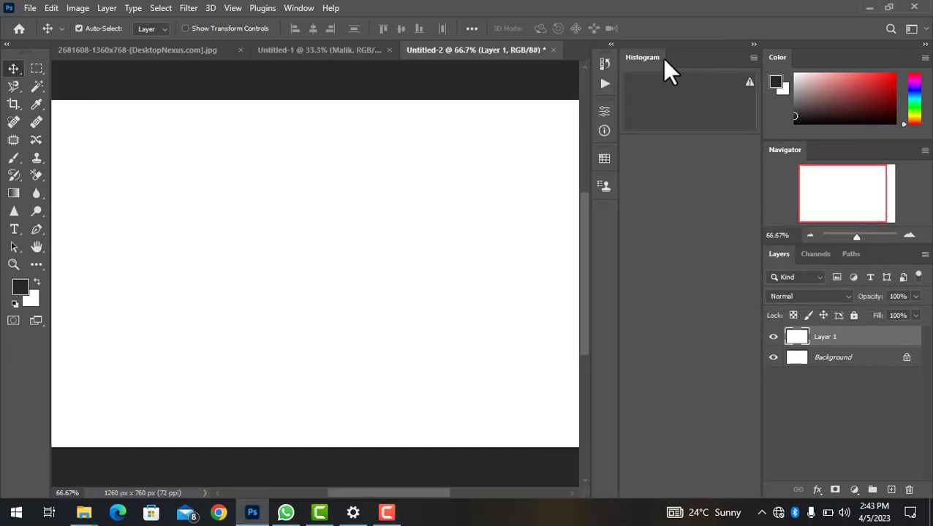
left_click_drag(651, 59, 607, 200)
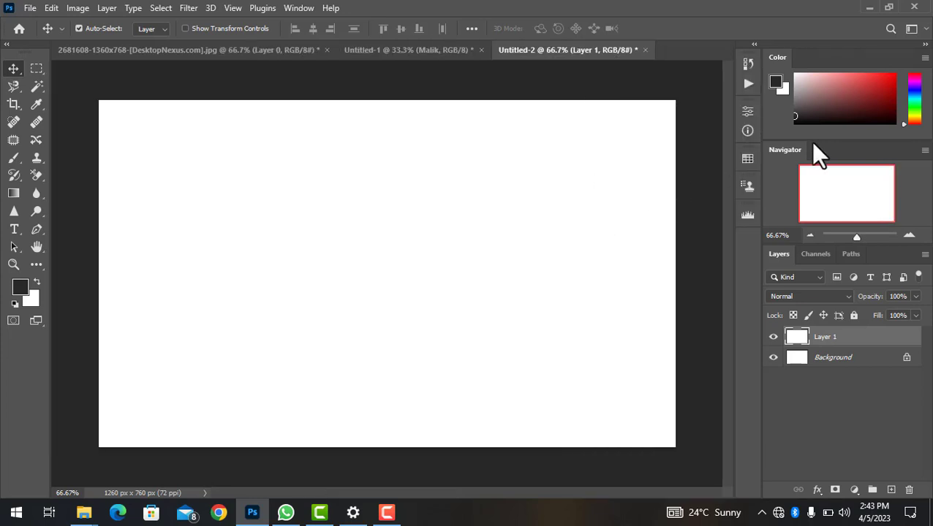
left_click_drag(800, 152, 745, 231)
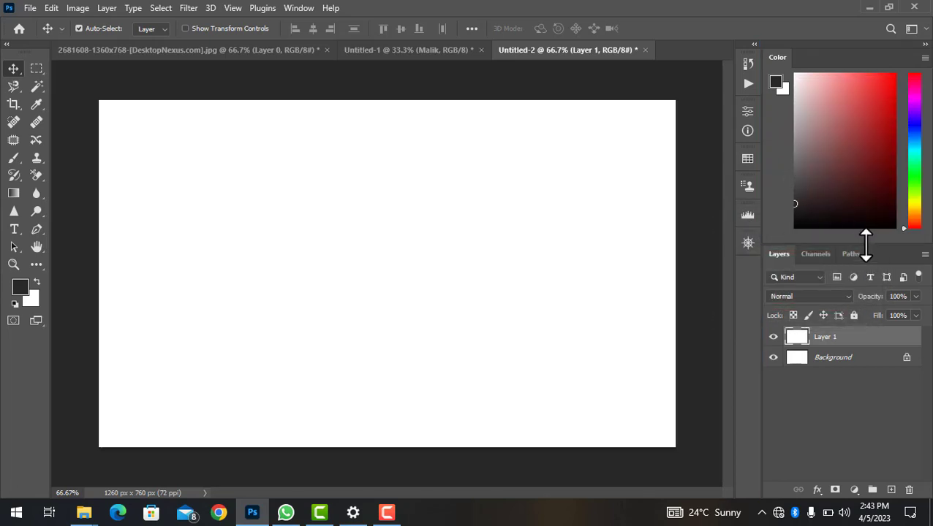
left_click_drag(864, 244, 879, 153)
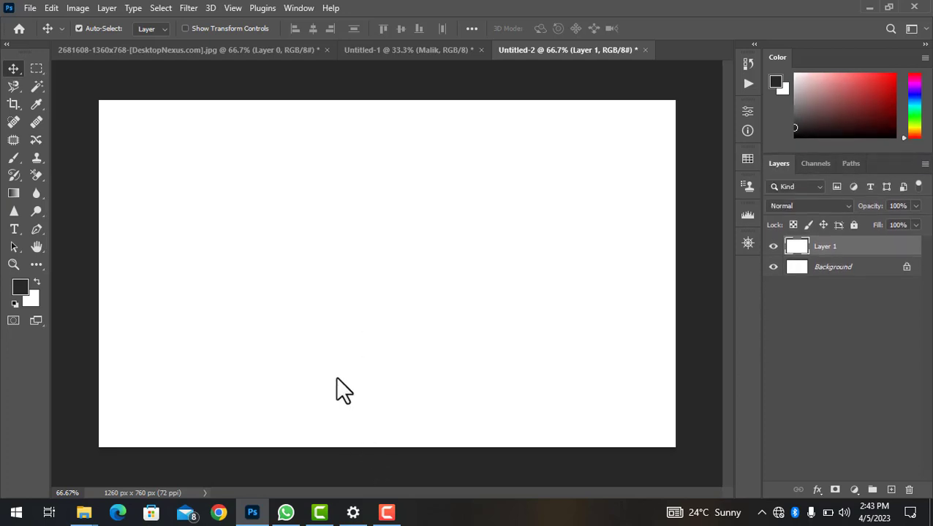
Collapse the Layers panel group and expand it again.
key("F10")
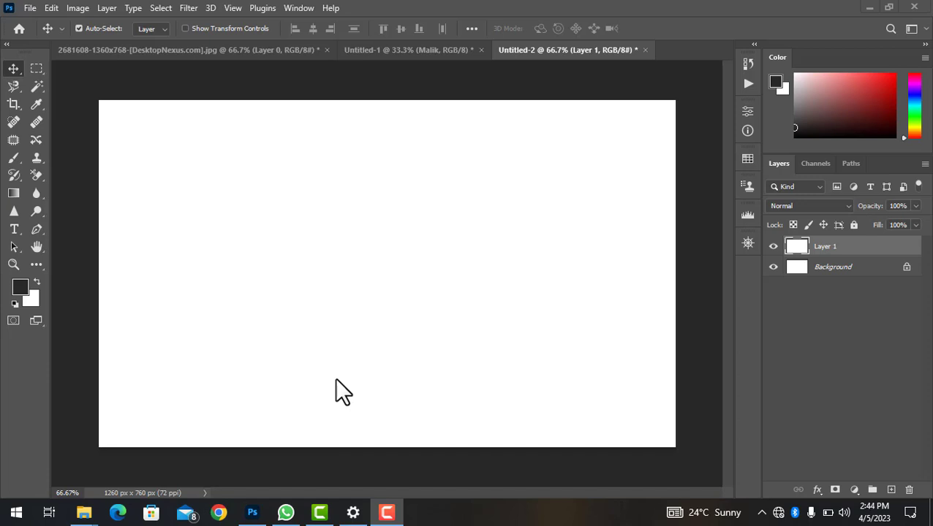
double_click(779, 164)
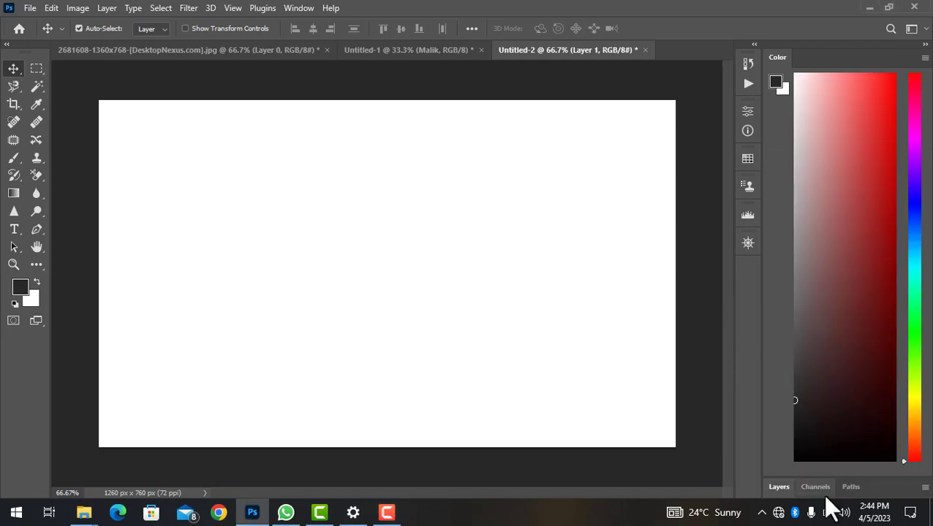
left_click(787, 486)
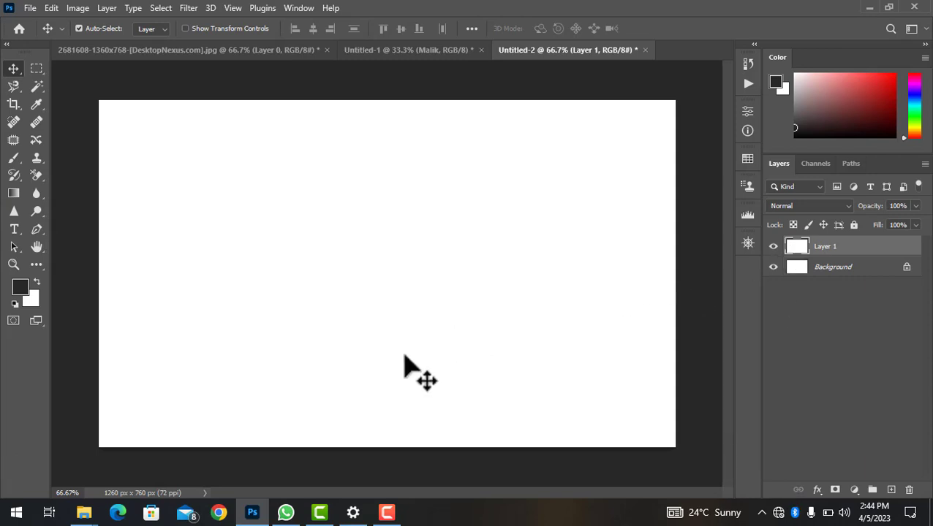
View the DesktopNexus sunset image and the Untitled-1 text document.
left_click(253, 58)
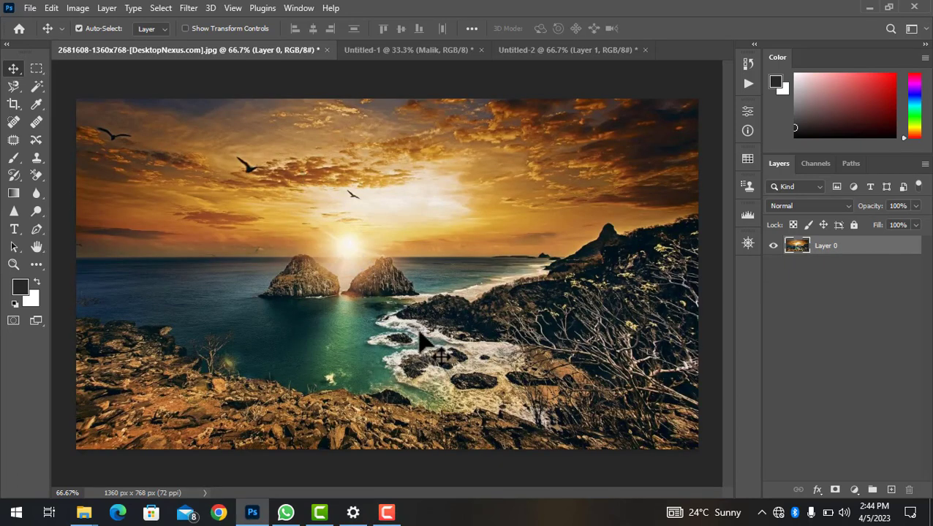
key("F10")
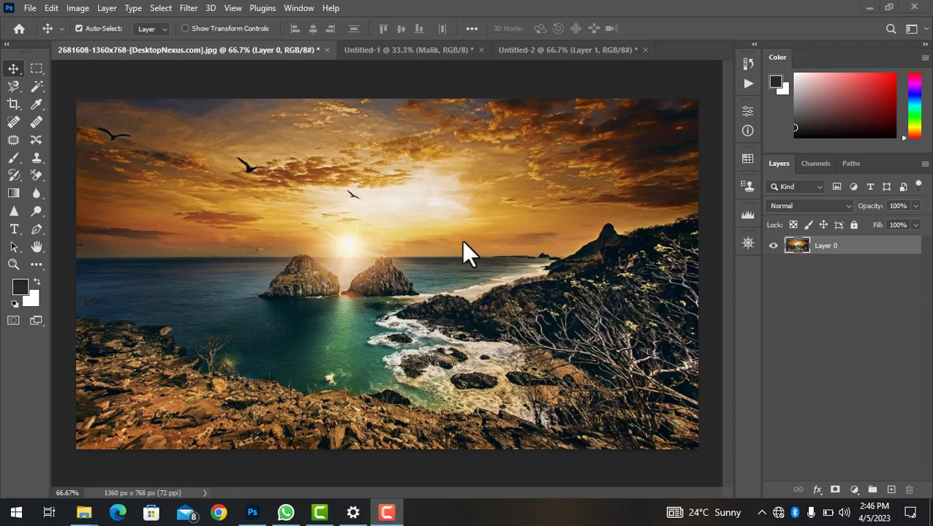
left_click(440, 57)
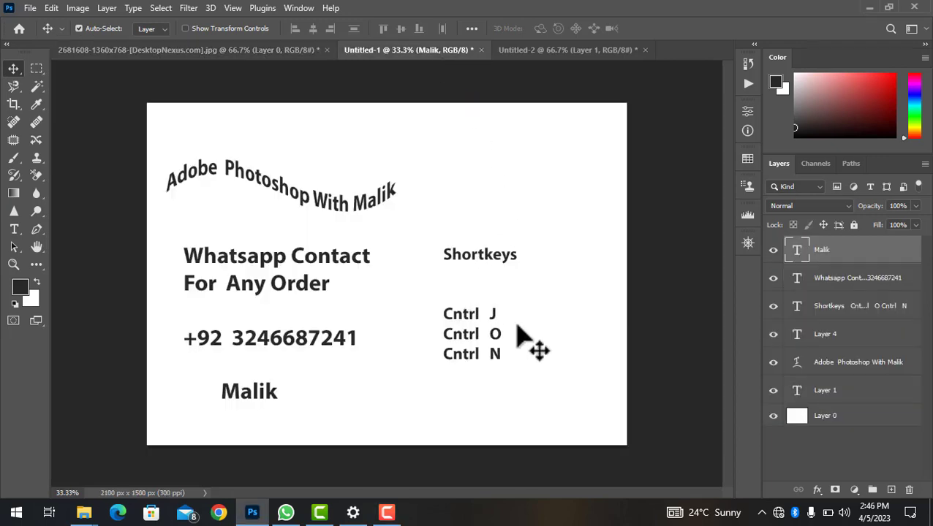
key("F10")
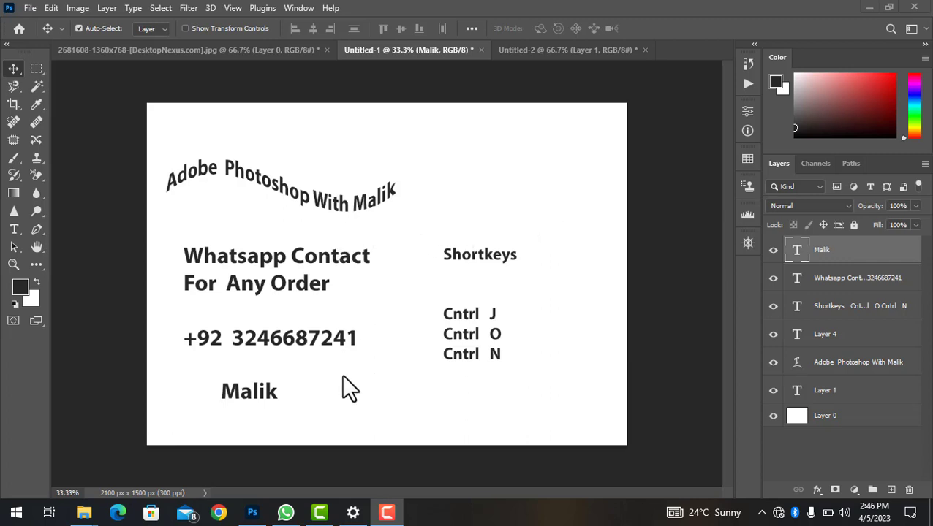
Duplicate Layer 0 in the DesktopNexus sunset image.
left_click(226, 53)
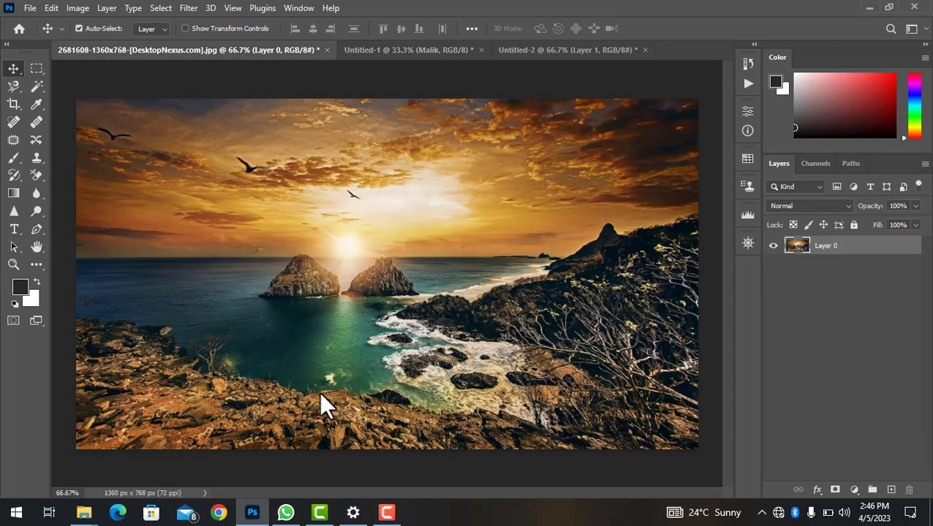
key("F10")
key("ctrl+j")
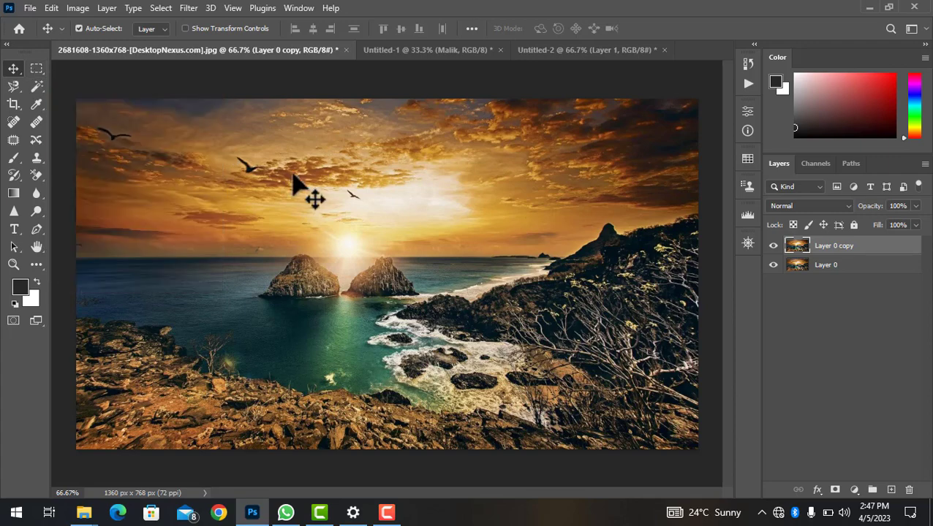
mouse_move(294, 177)
left_mouse_down()
mouse_move(341, 209)
mouse_move(296, 174)
mouse_move(316, 294)
mouse_move(376, 272)
mouse_move(285, 281)
mouse_move(292, 285)
mouse_move(450, 235)
mouse_move(369, 266)
mouse_move(358, 221)
mouse_move(295, 167)
mouse_move(284, 173)
left_mouse_up()
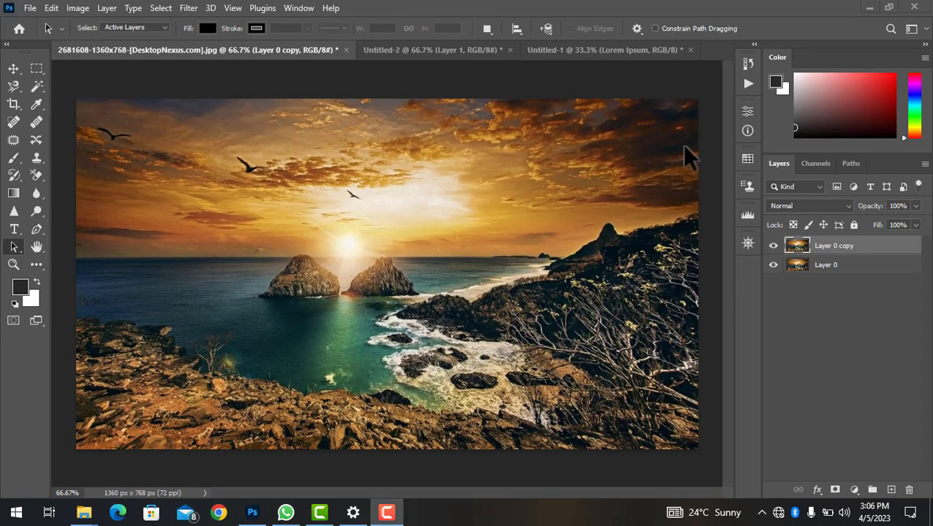
Close Untitled-1 without saving its changes, then view Untitled-2 and return to the sunset image.
left_click(690, 50)
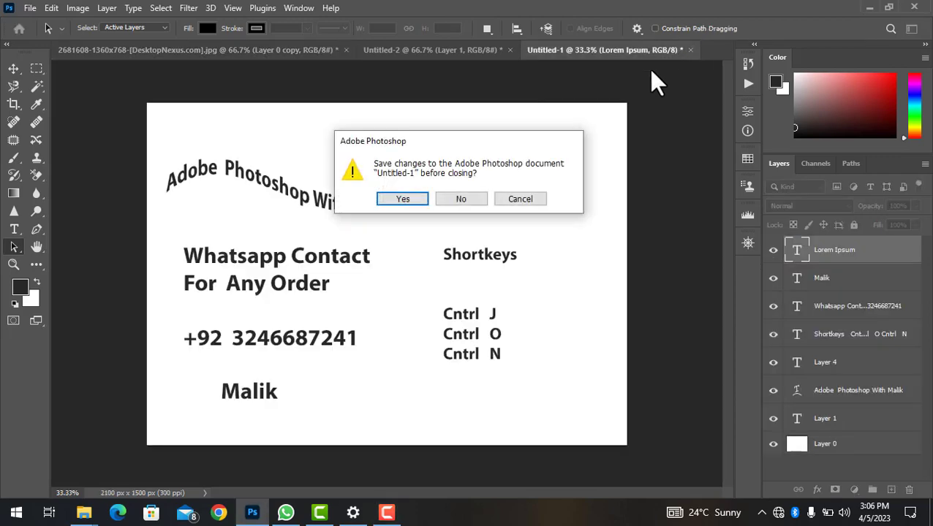
left_click(462, 199)
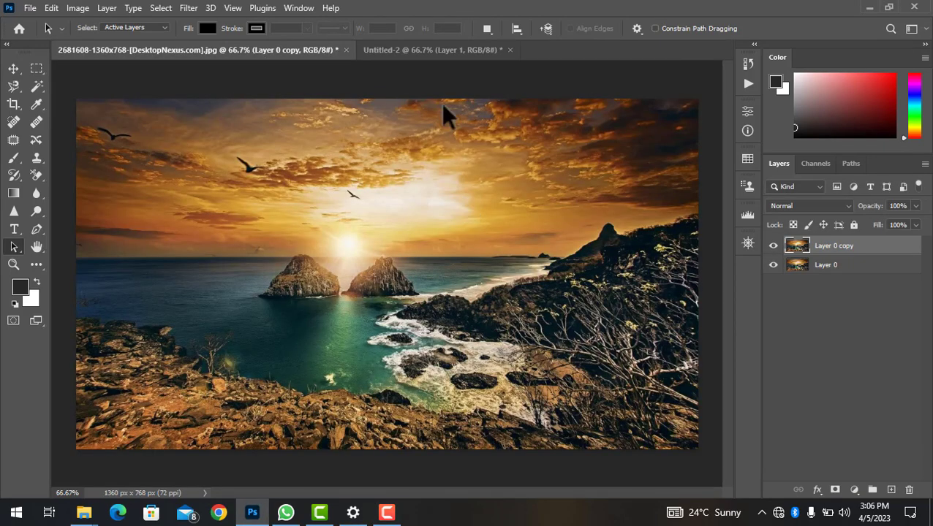
left_click(429, 52)
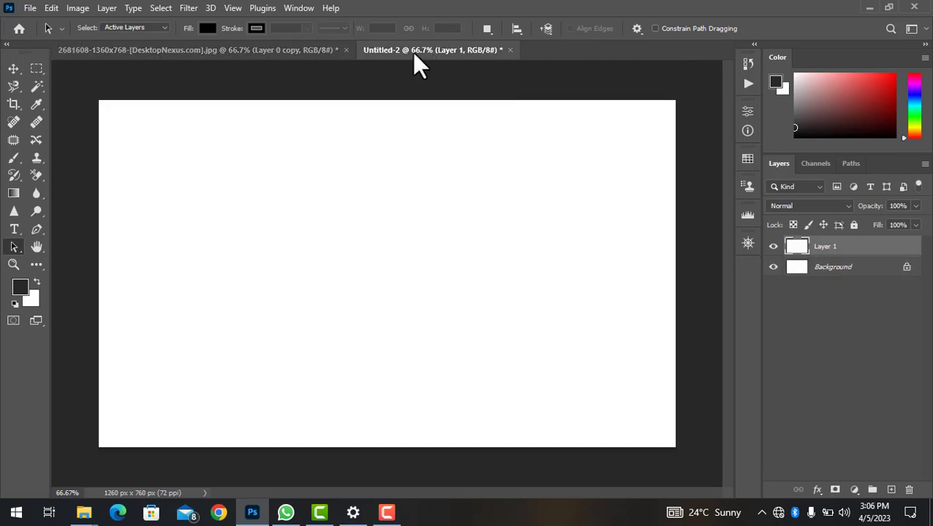
left_click(288, 51)
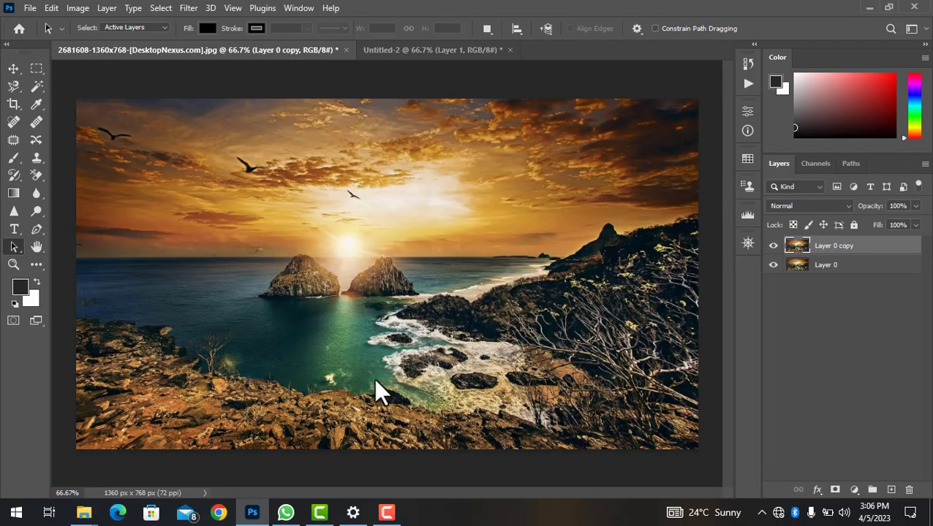
left_click(31, 8)
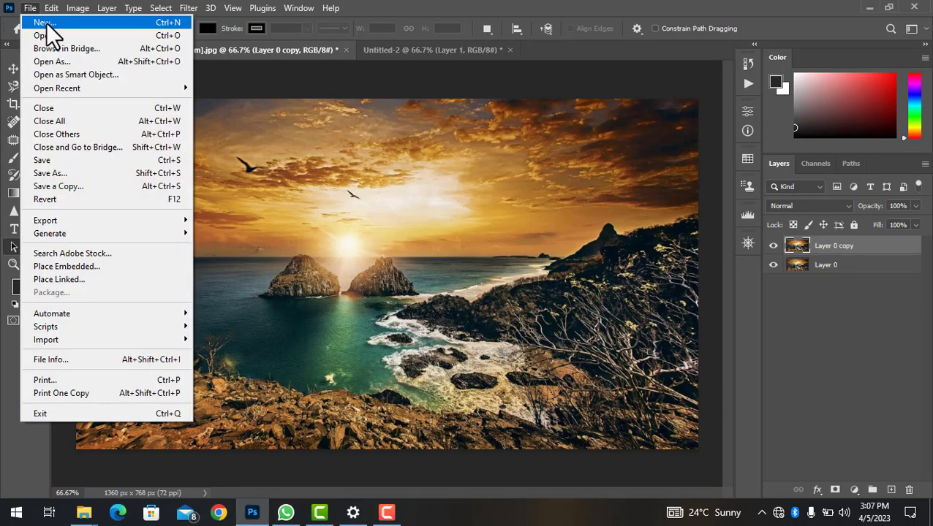
left_click(47, 32)
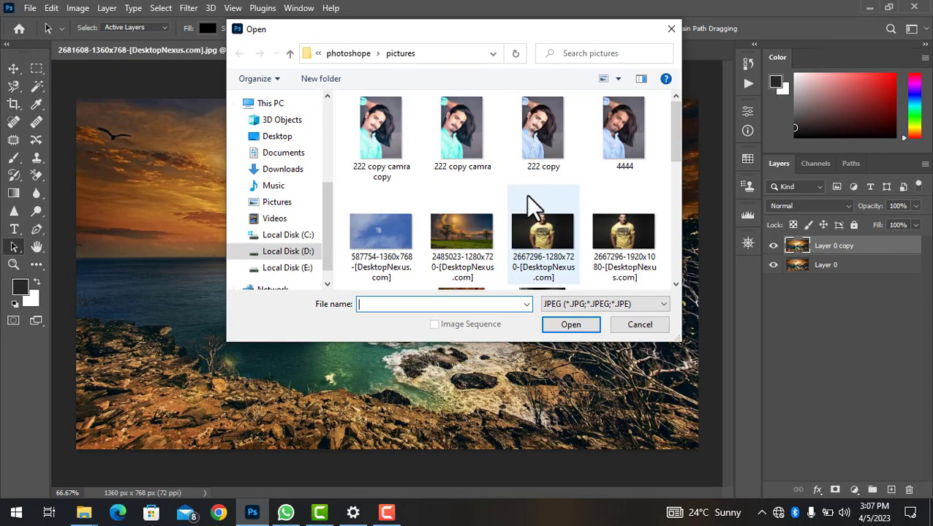
left_click(557, 233)
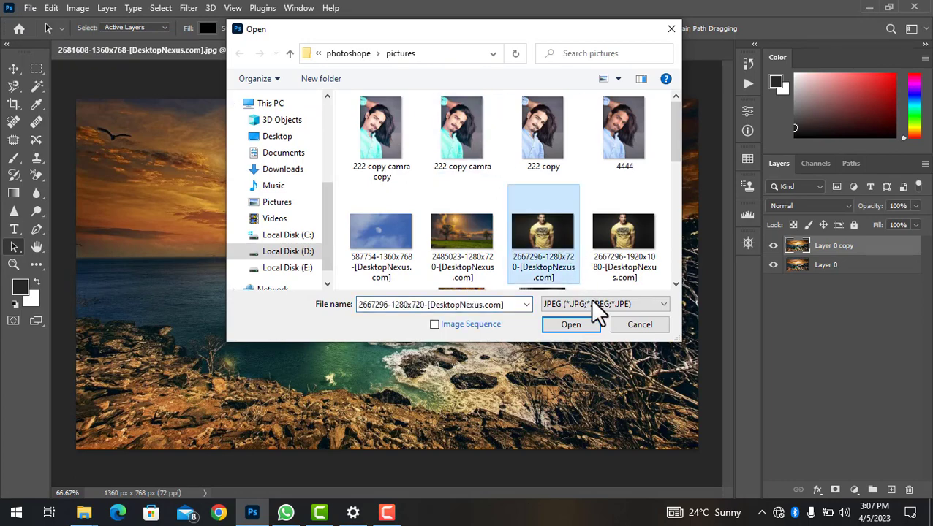
left_click(570, 325)
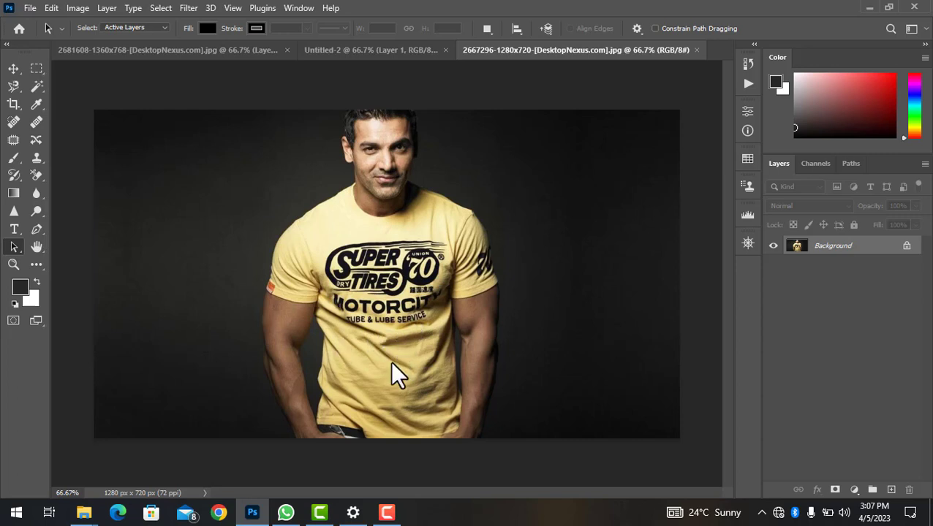
key("F9")
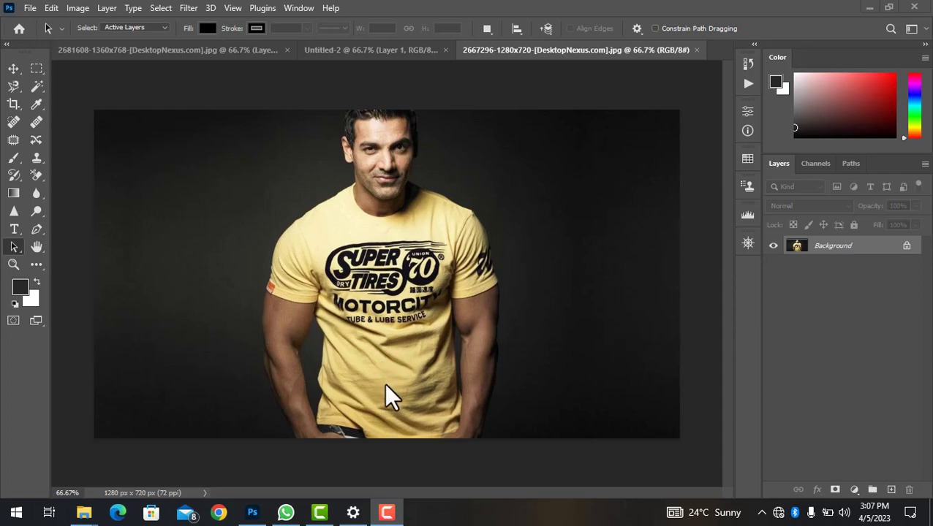
left_click(29, 8)
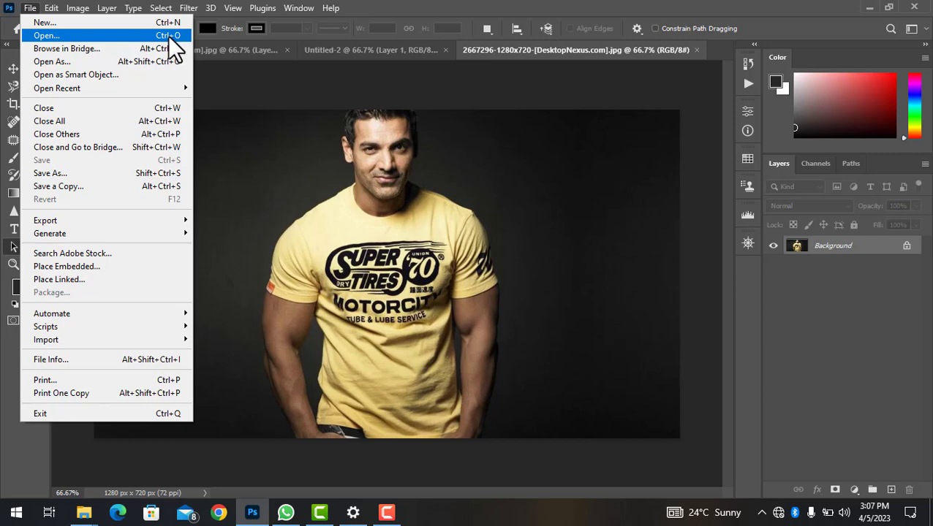
left_click(323, 104)
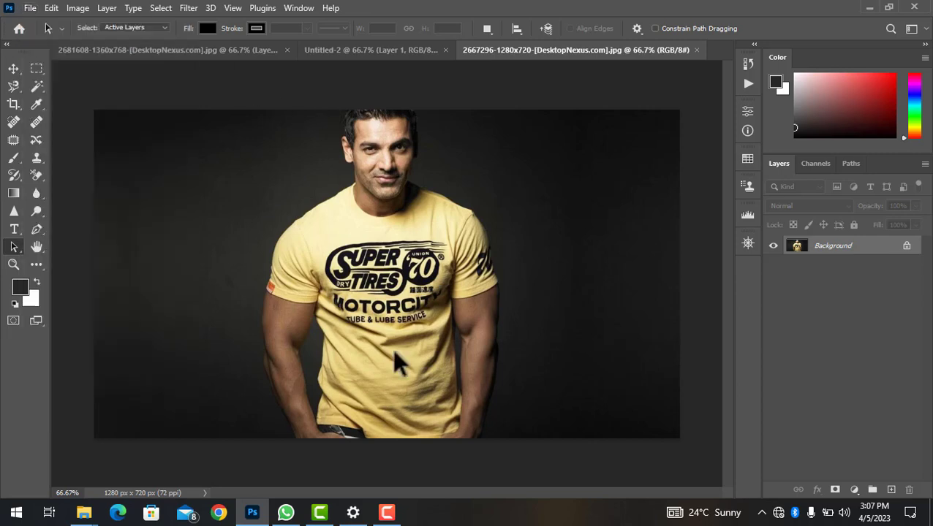
key("F10")
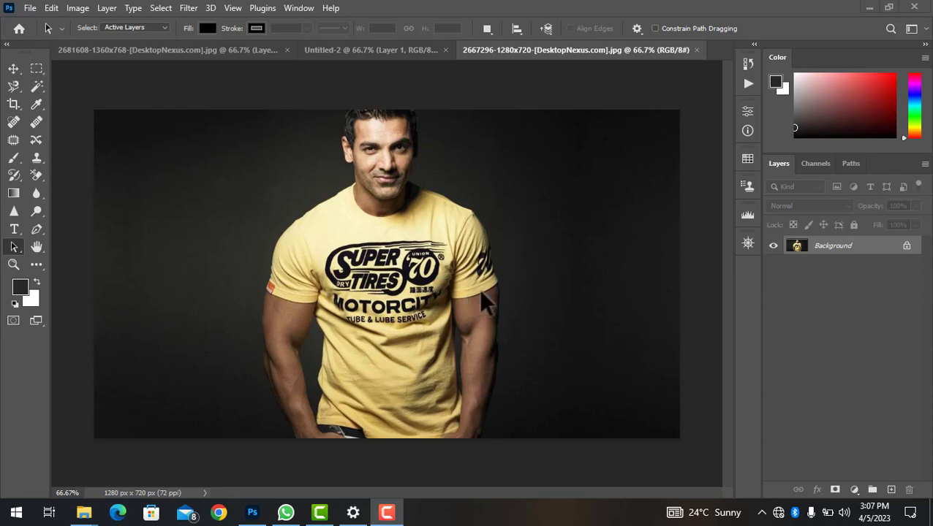
Create a new document of 1260 x 760 pixels at 72 pixels/inch, RGB Color 8 bit, with a white background.
left_click(415, 42)
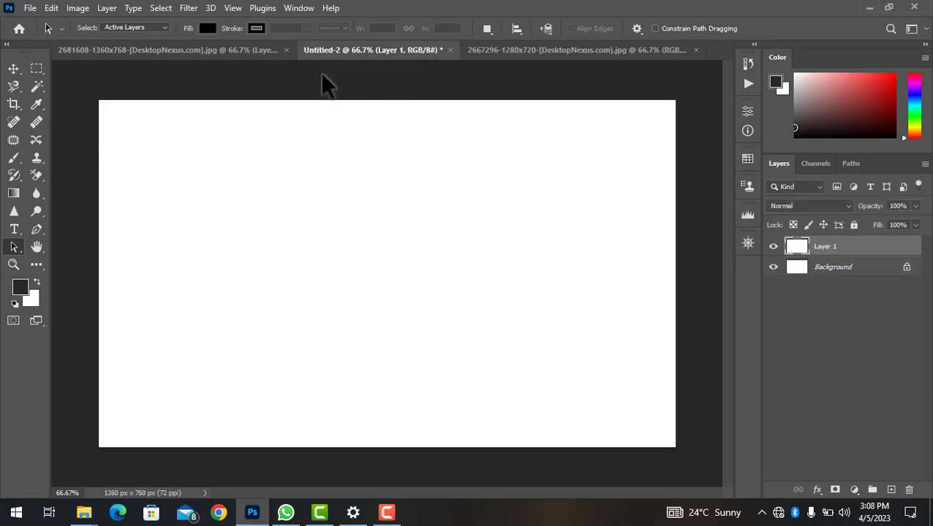
left_click_drag(569, 96, 322, 316)
left_click(33, 7)
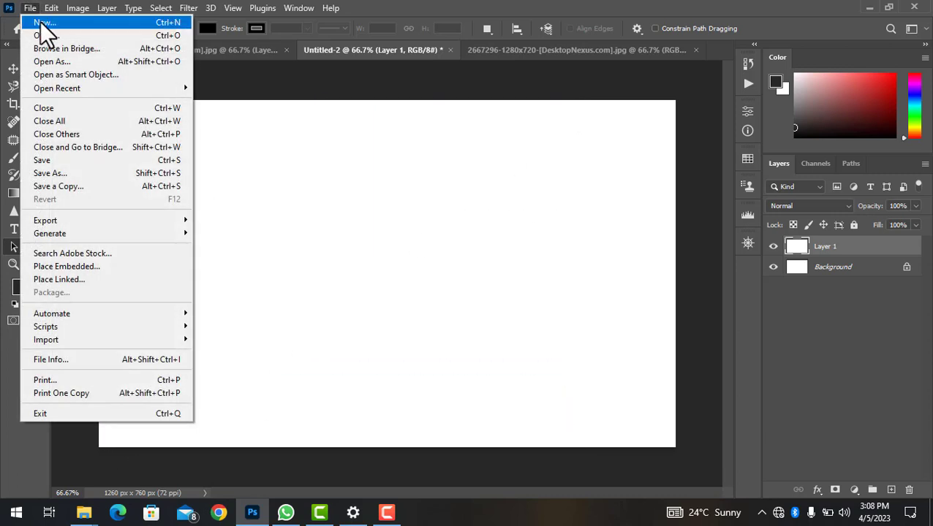
left_click(129, 22)
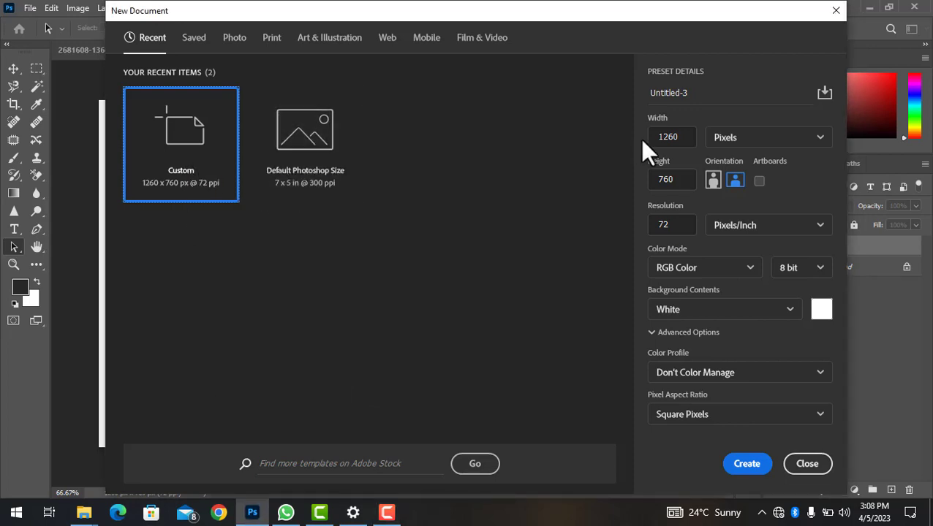
left_click(687, 140)
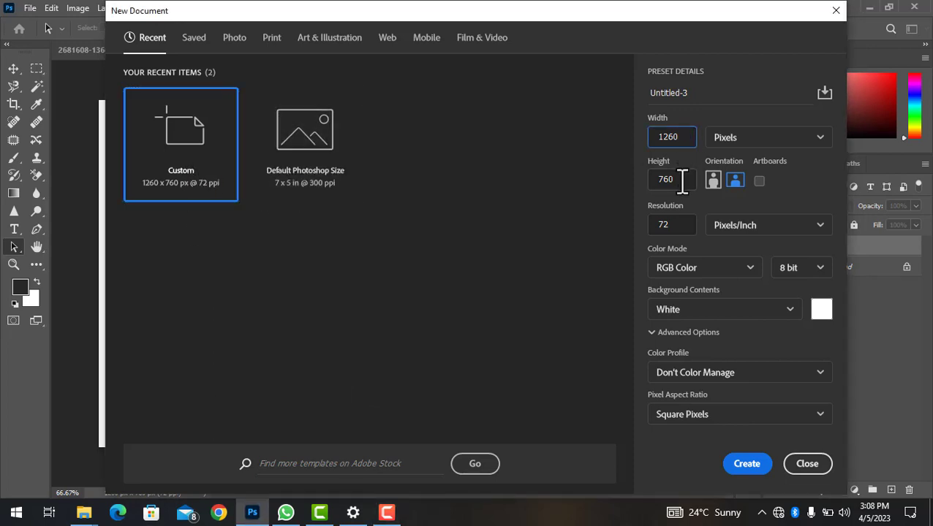
left_click(681, 179)
left_click(758, 180)
left_click(751, 270)
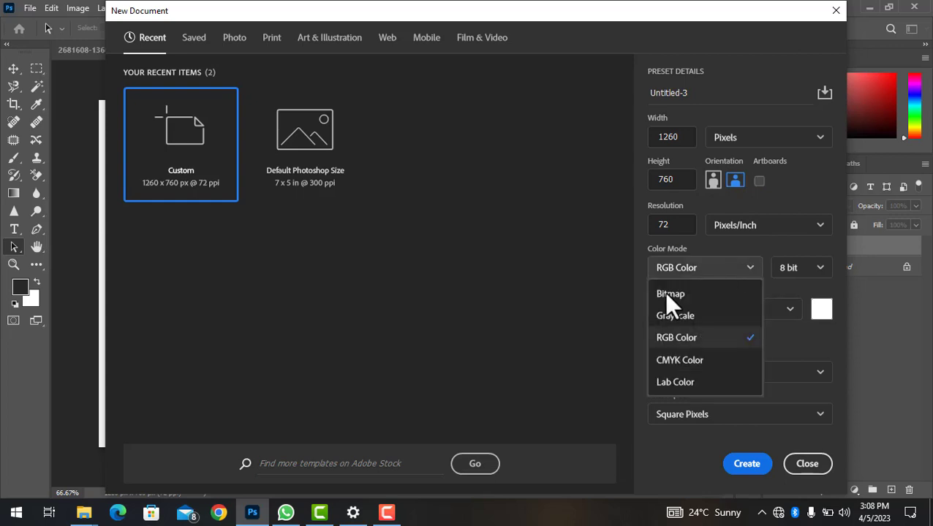
left_click(585, 314)
key("F10")
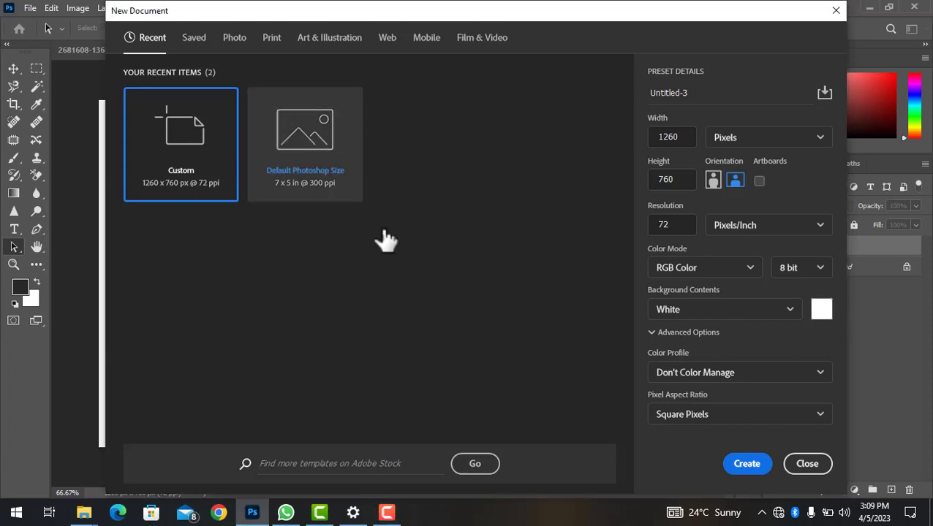
left_click(758, 468)
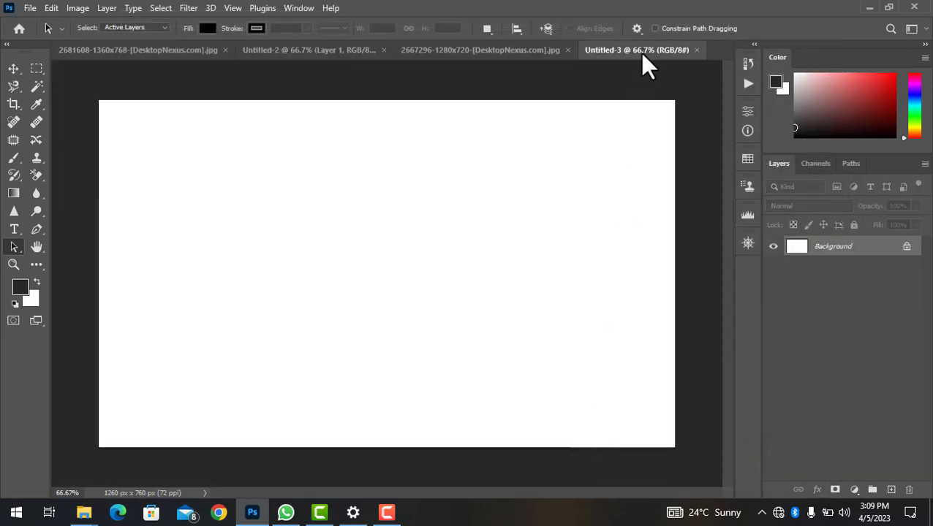
Switch between the yellow T-shirt photo and Untitled-3, ending on the photo.
left_click(480, 55)
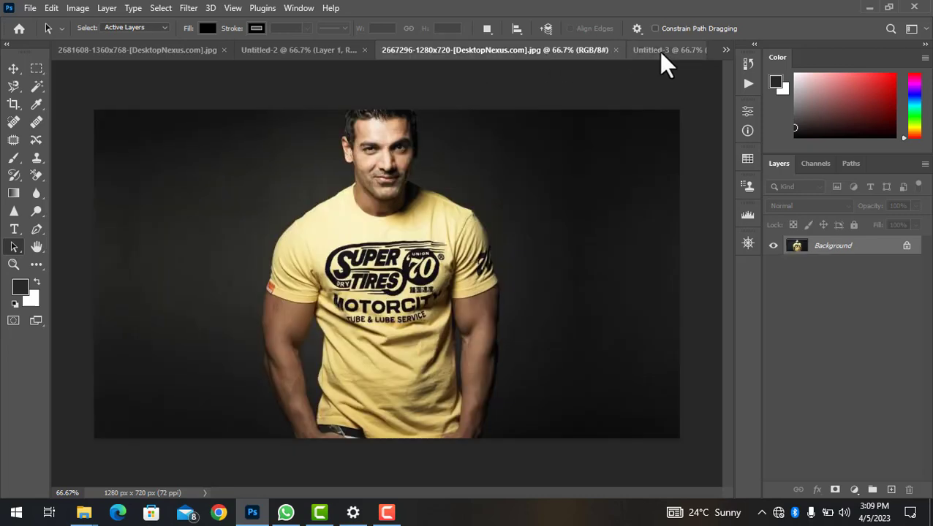
left_click(660, 50)
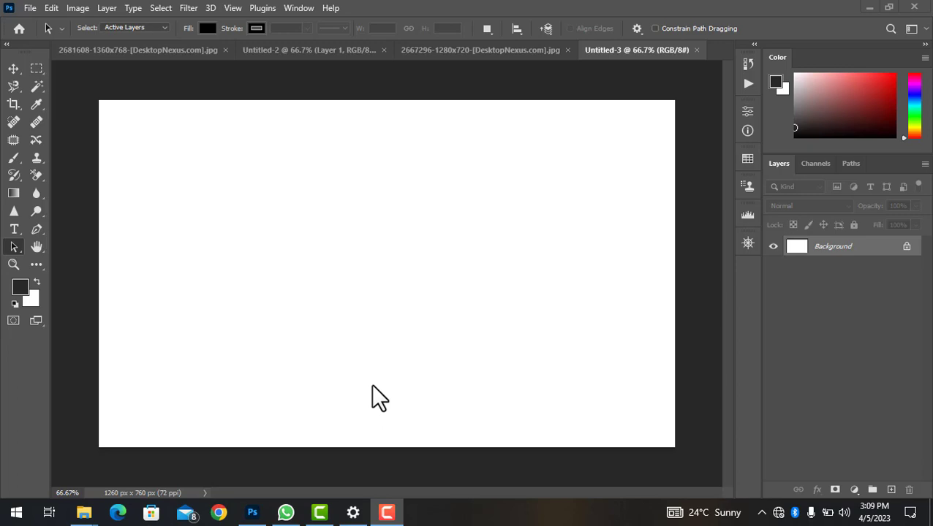
left_click(485, 52)
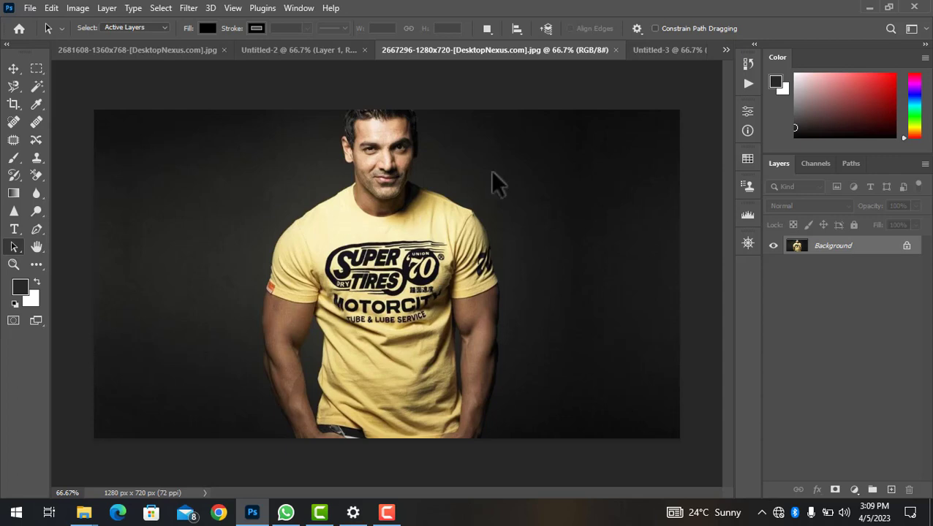
left_click(29, 7)
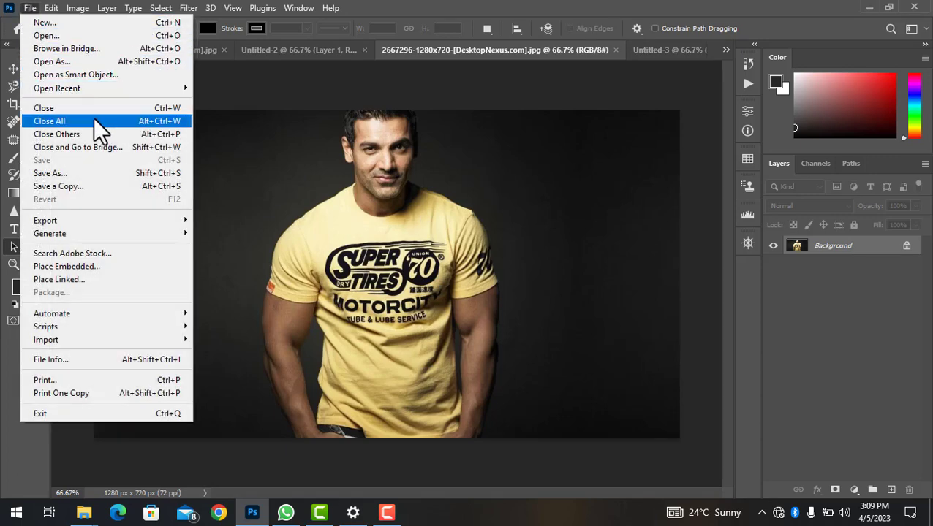
left_click(96, 184)
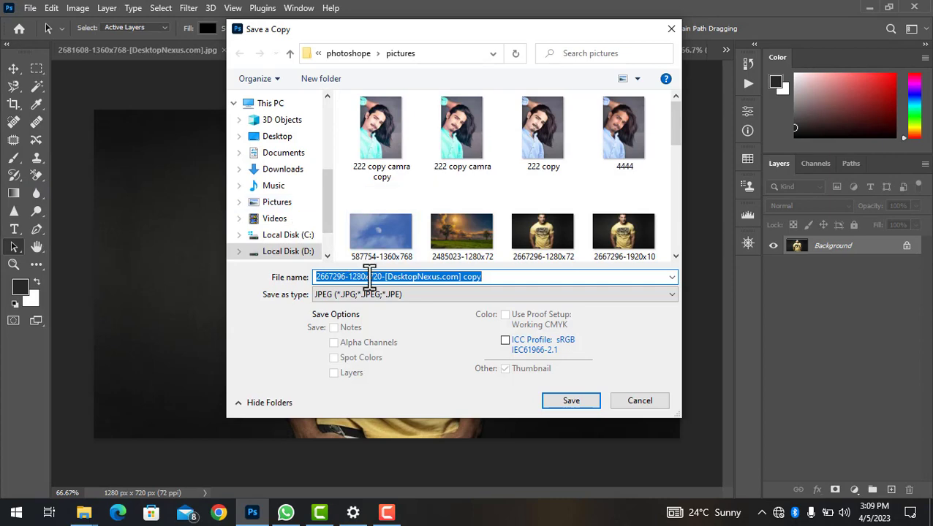
left_click(662, 294)
left_click(660, 293)
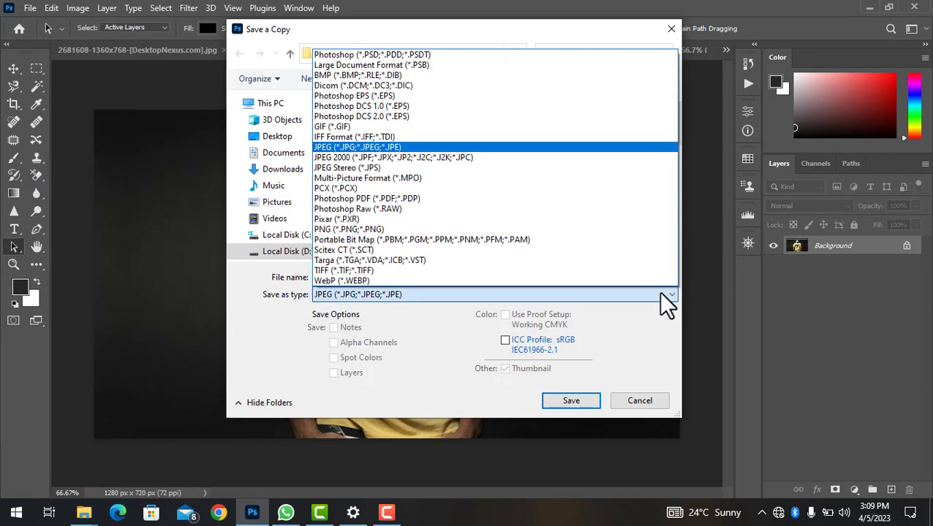
left_click(554, 147)
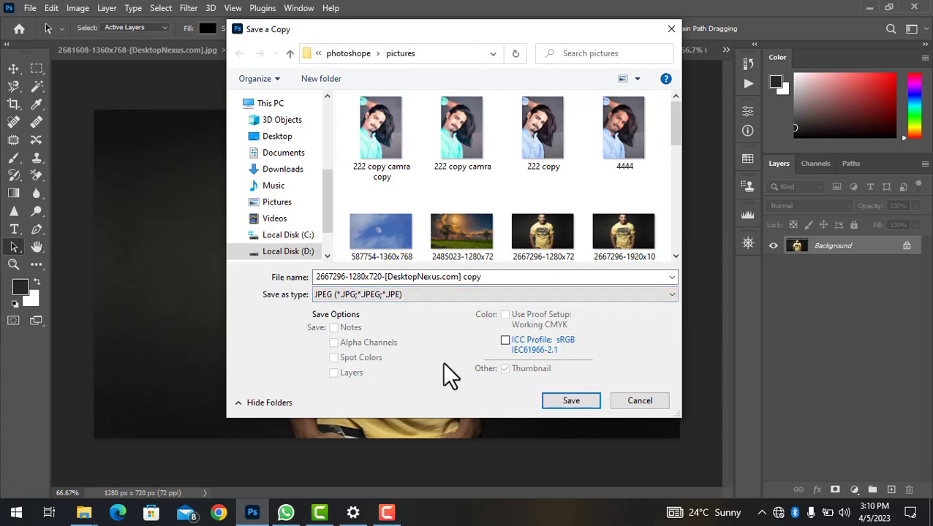
key("F10")
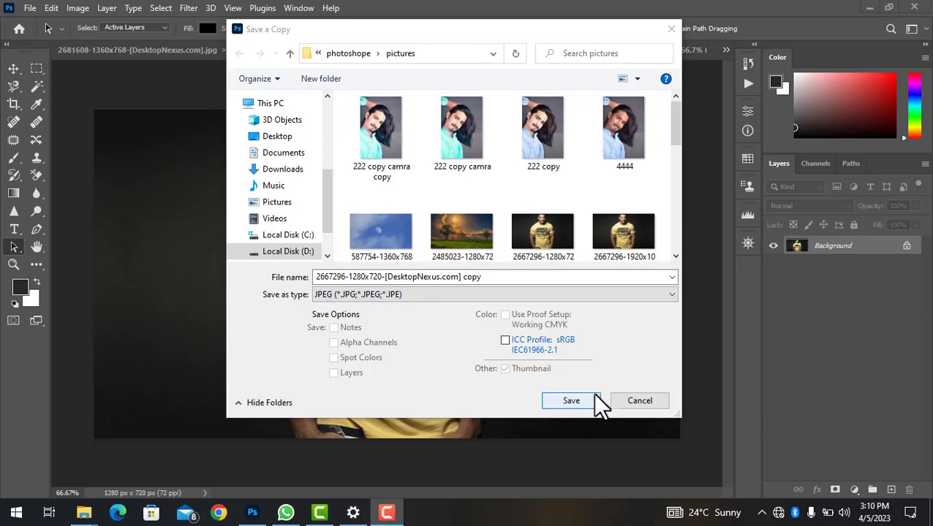
left_click(571, 401)
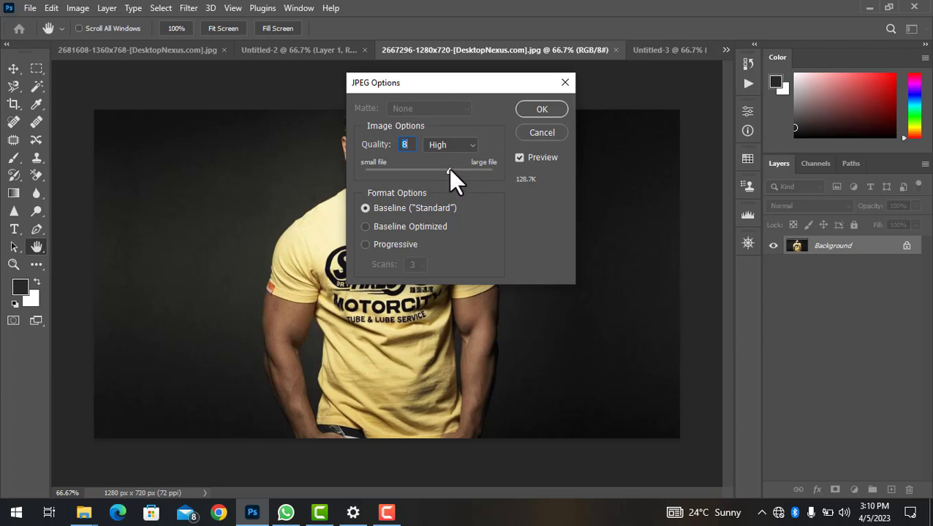
Raise the JPEG quality of the saved copy towards the large-file end and confirm the JPEG options.
left_click_drag(448, 168, 485, 167)
left_click(542, 109)
key("a")
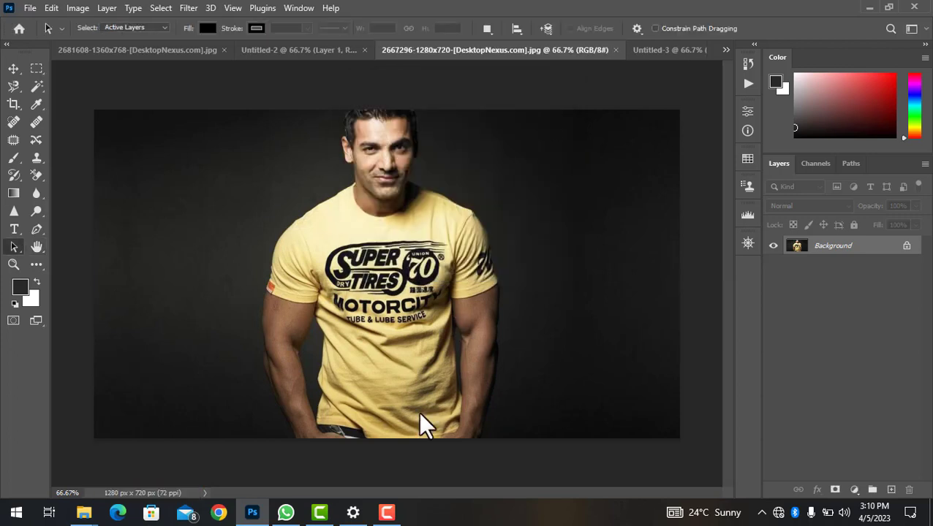